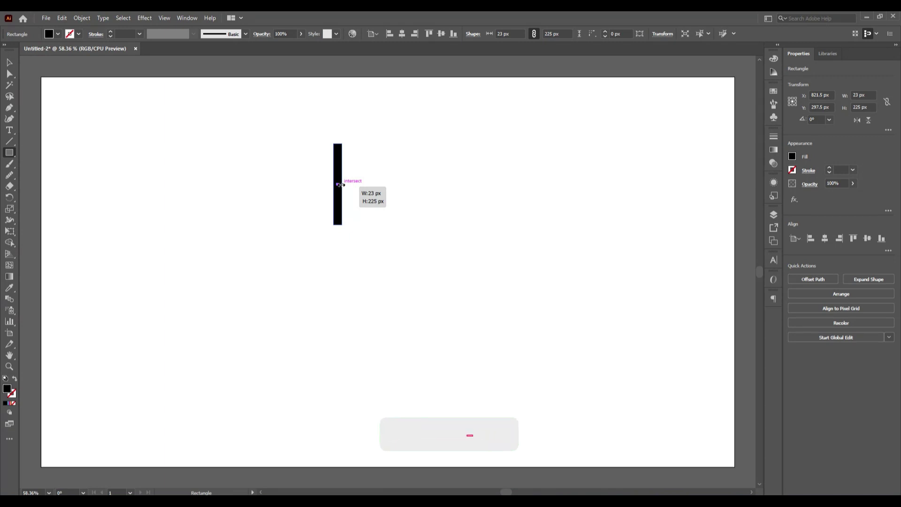
Open the Distort & Transform Transform effect for the thin black rectangle
key(v)
click(231, 255)
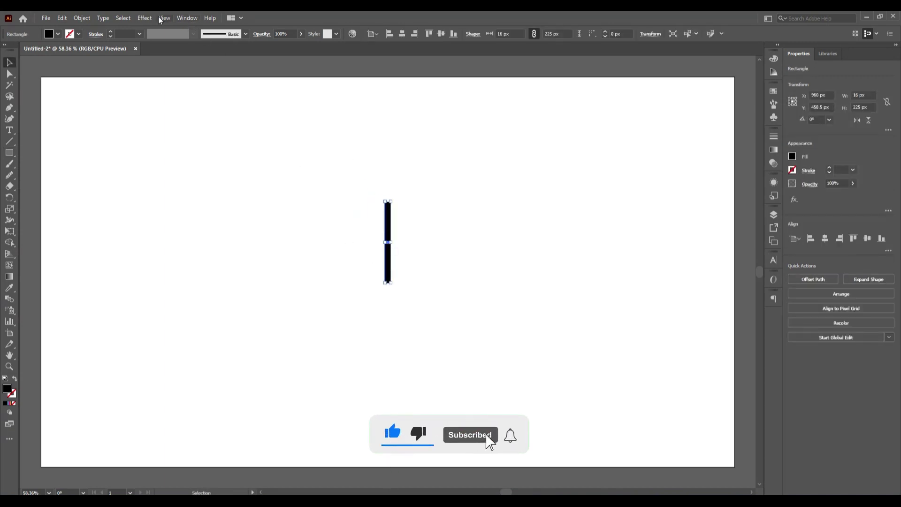
click(144, 18)
mouse_move(188, 97)
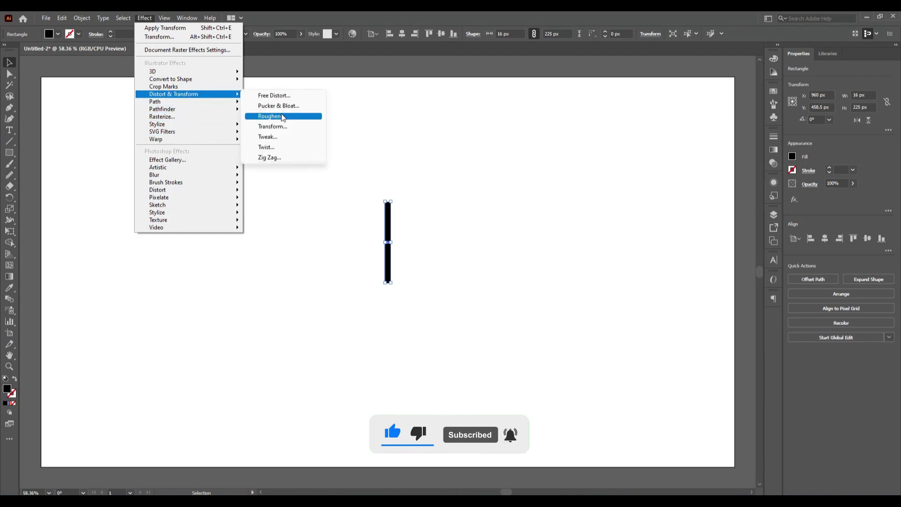
click(277, 126)
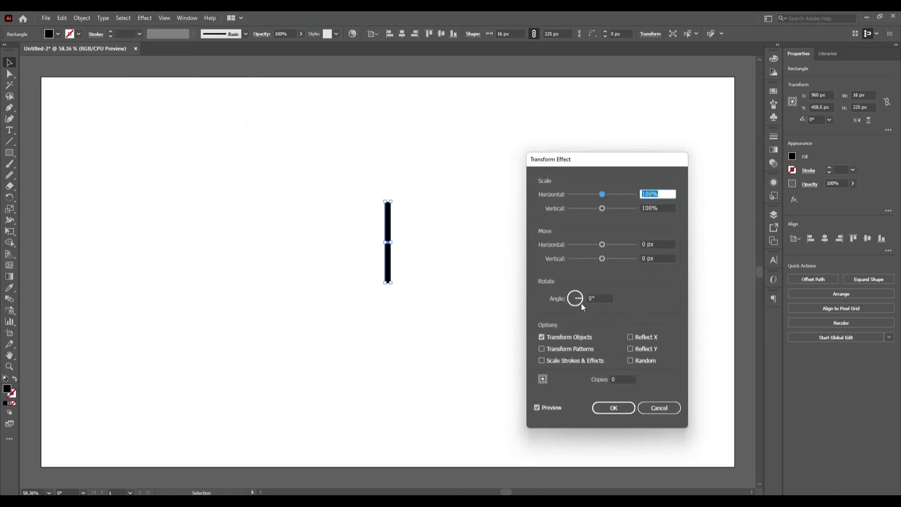
Set the Transform effect's horizontal move to -4 px and its rotation angle to -4°
click(651, 244)
key(Down)
key(Down)
key(Down)
key(Down)
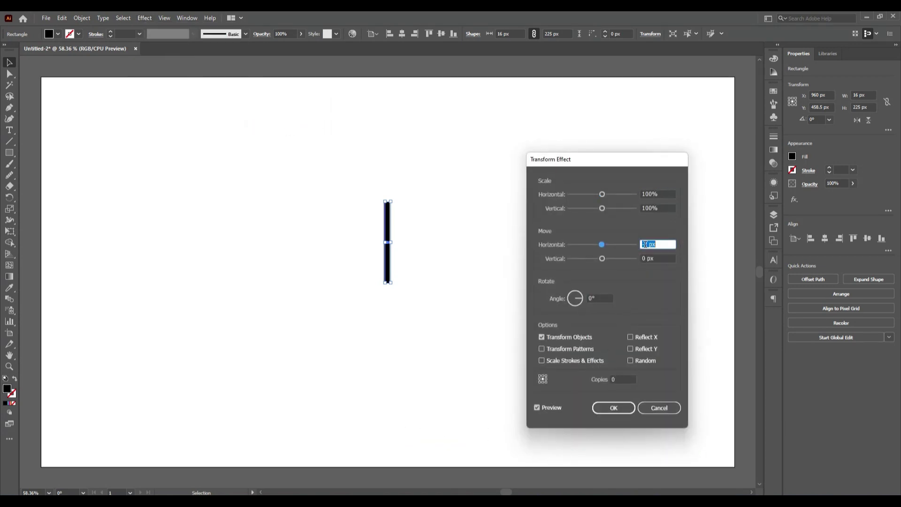
click(593, 298)
key(Down)
key(Down)
key(Down)
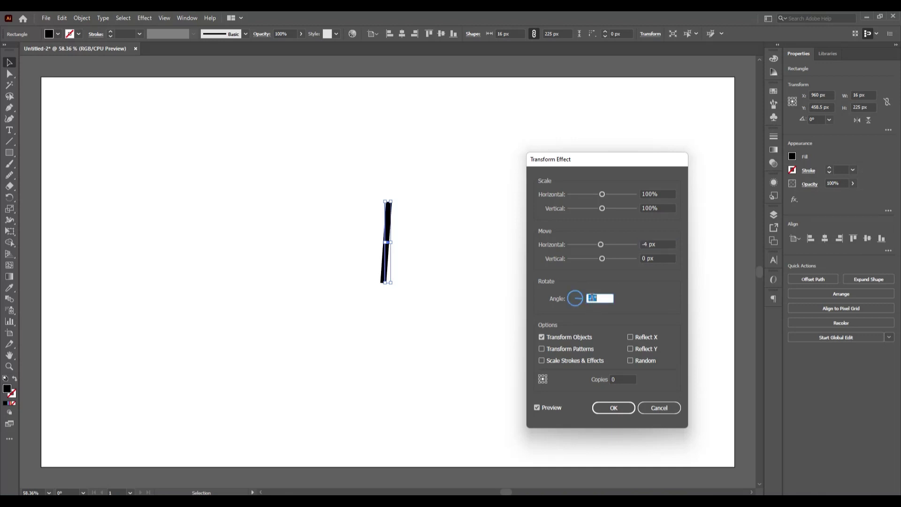
Raise the number of copies in the Transform effect to 47
click(623, 379)
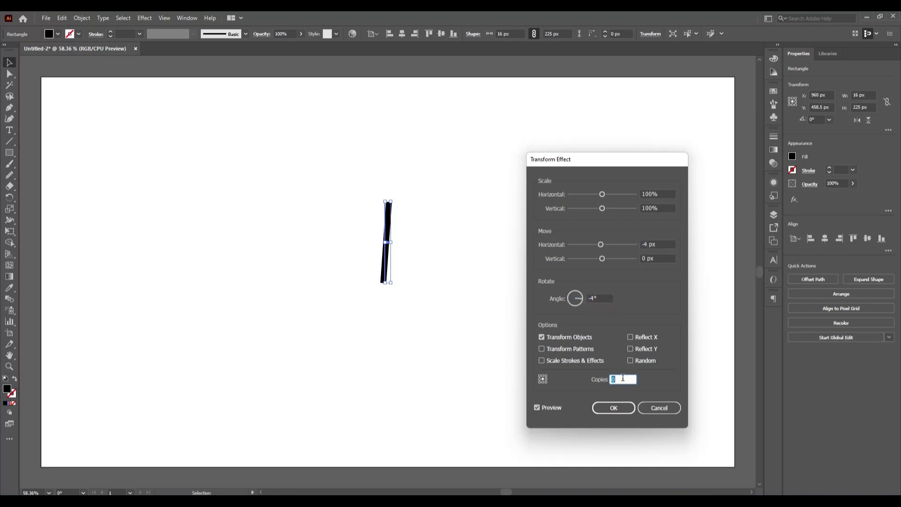
key(Up)
key(Up)
key(Up)
key(Up)
key(Up)
key(Up)
key(Up)
key(Up)
key(Up)
key(Up)
key(Up)
key(Up)
key(Up)
key(Up)
key(Up)
key(Up)
key(Up)
key(Up)
key(Up)
key(Up)
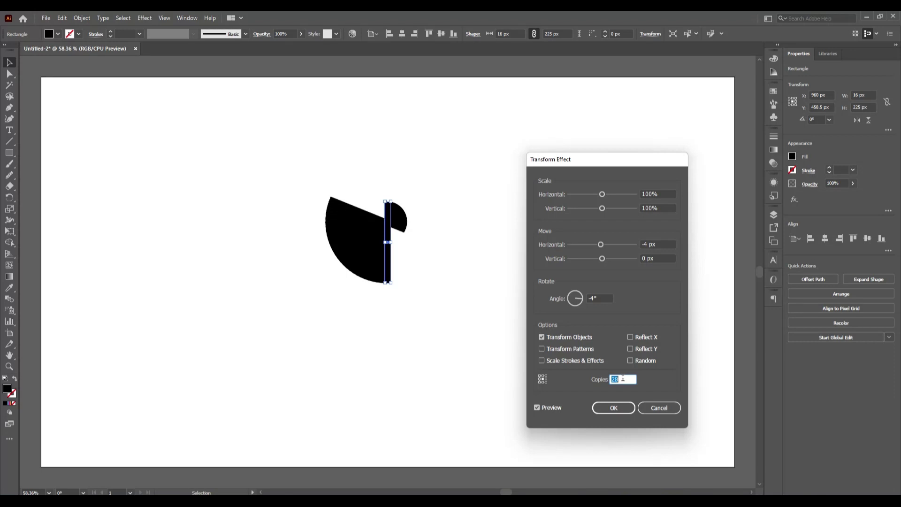
key(Up)
key(Up)
key(Up)
key(Up)
key(Up)
key(Up)
key(Up)
key(Up)
key(Up)
key(Up)
key(Up)
key(Up)
key(Up)
key(Up)
key(Up)
key(Up)
key(Up)
key(Up)
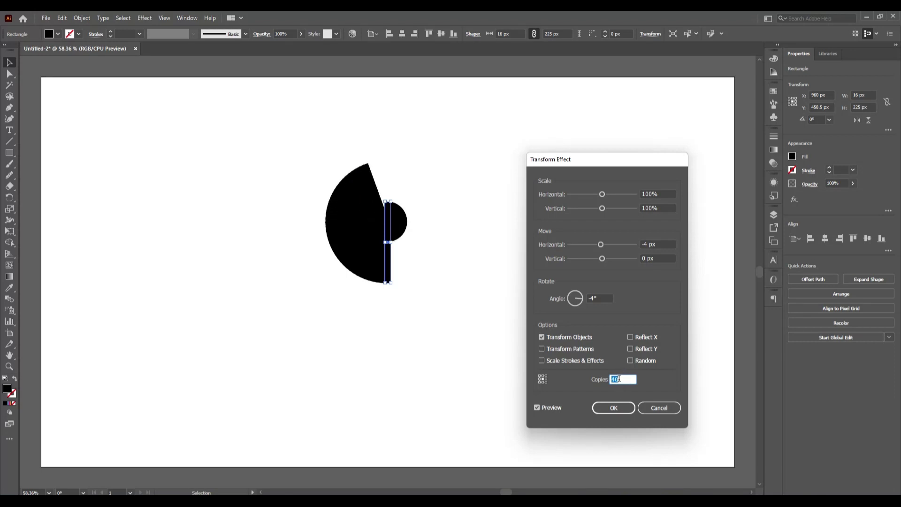
Set the horizontal move to -36 px to spread the rotated bars apart
triple_click(647, 245)
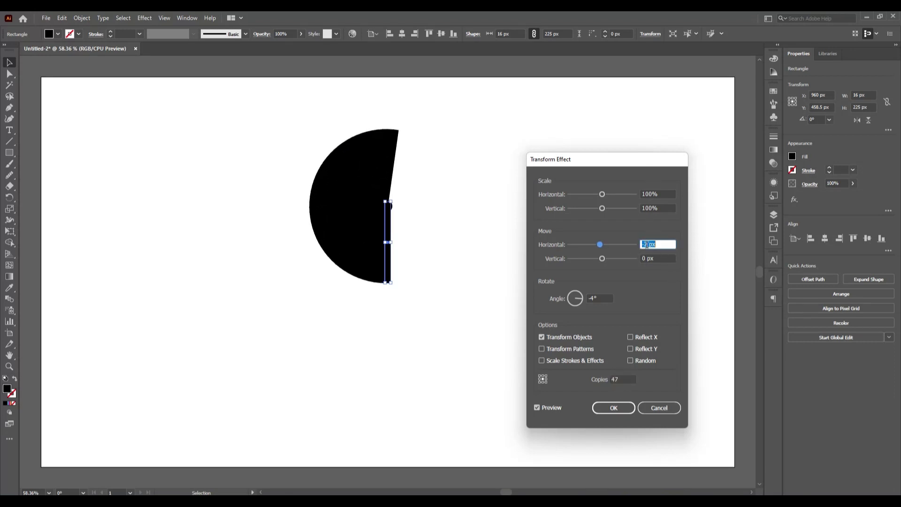
key(Down)
key(Down)
key(Down)
key(Down)
key(Down)
key(Down)
key(Down)
key(Down)
key(Down)
key(Down)
key(Down)
key(Down)
key(Down)
key(Down)
key(Down)
key(Down)
key(Down)
key(Down)
key(Down)
key(Down)
key(Down)
key(Down)
key(Down)
key(Down)
key(Down)
key(Down)
key(Down)
key(Down)
key(Down)
key(Down)
key(Down)
key(Down)
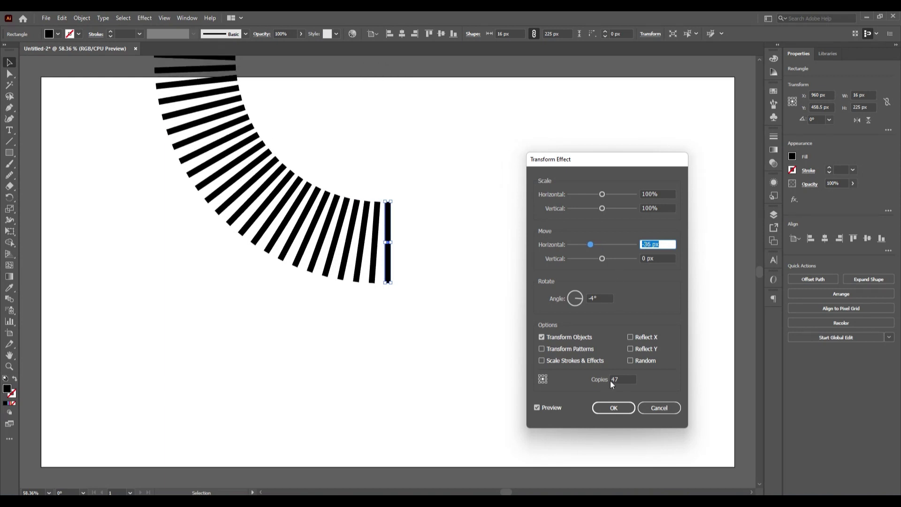
Try lowering the number of copies to 18
click(624, 379)
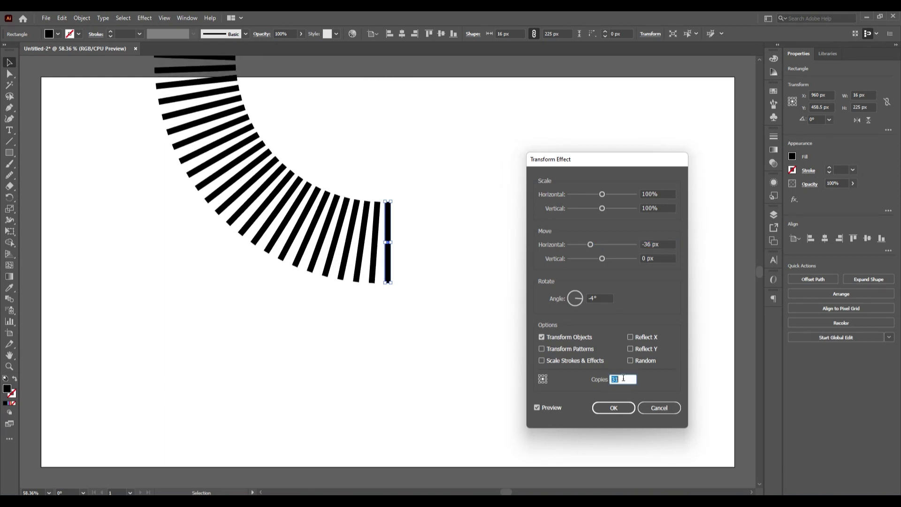
key(Down)
key(Down)
key(Down)
key(Down)
key(Down)
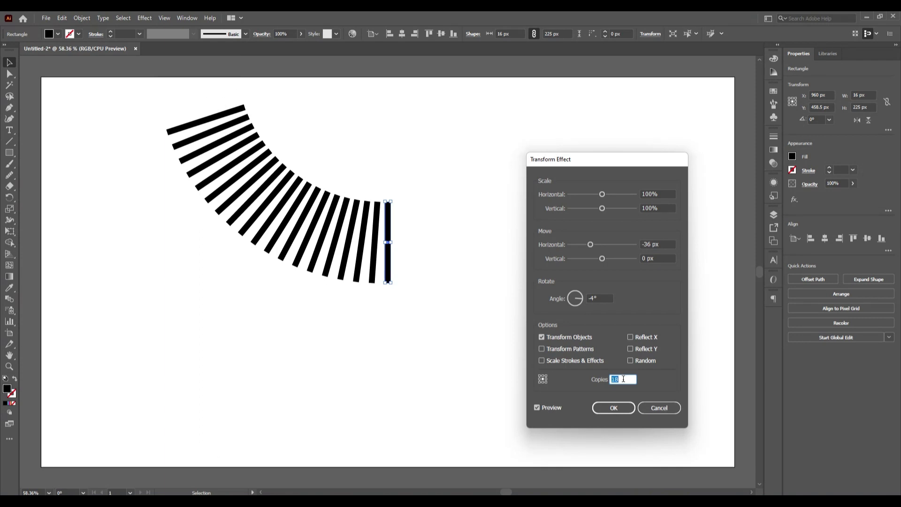
Increase the number of copies to 93 so the bars close into a full ring
key(Up)
key(Up)
key(Up)
key(Up)
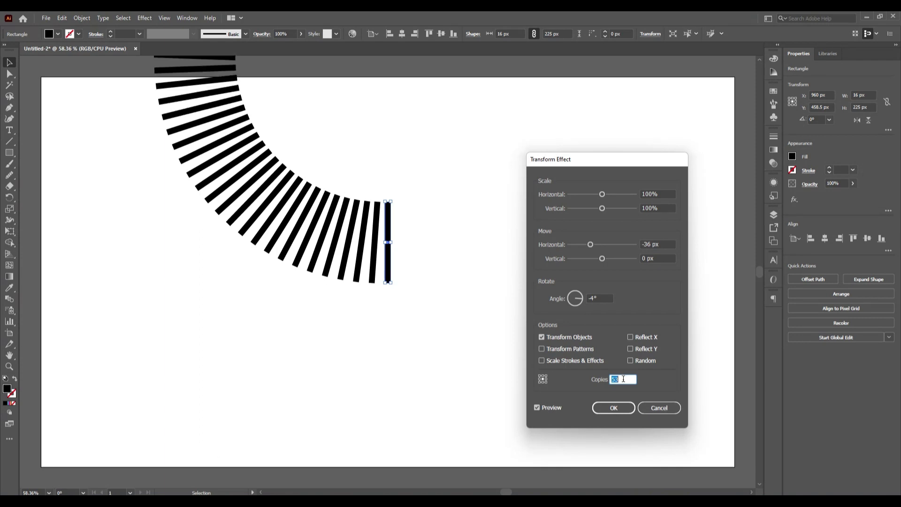
key(Up)
key(Up)
key(Up)
key(Up)
key(Up)
key(Up)
key(Up)
key(Up)
key(Up)
key(Up)
key(Up)
key(Up)
key(Up)
key(Up)
key(Up)
key(Up)
key(Up)
key(Up)
key(Up)
key(Up)
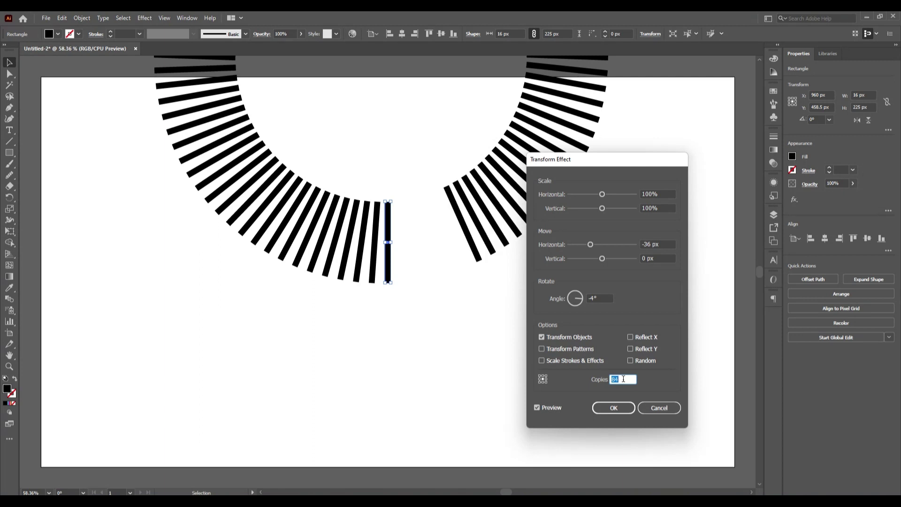
key(Up)
key(Up)
key(Up)
key(Up)
key(Up)
key(Up)
key(Up)
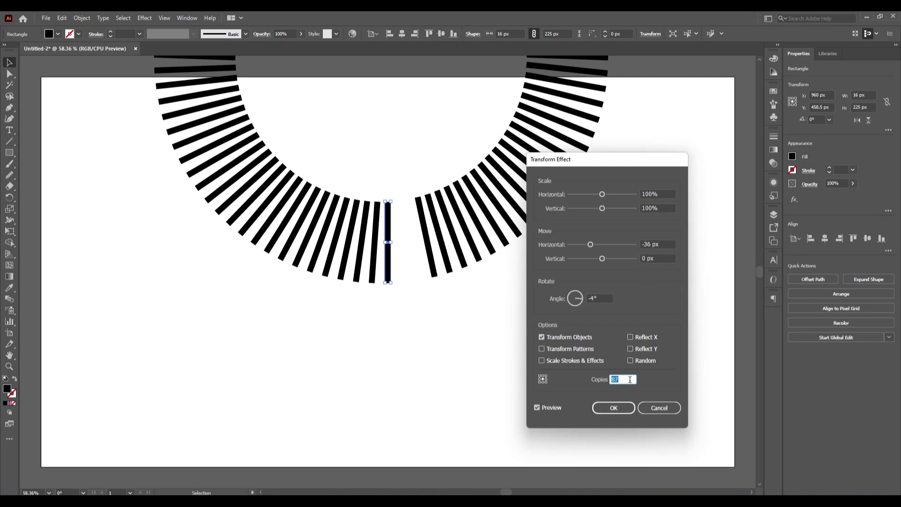
key(Up)
key(Up)
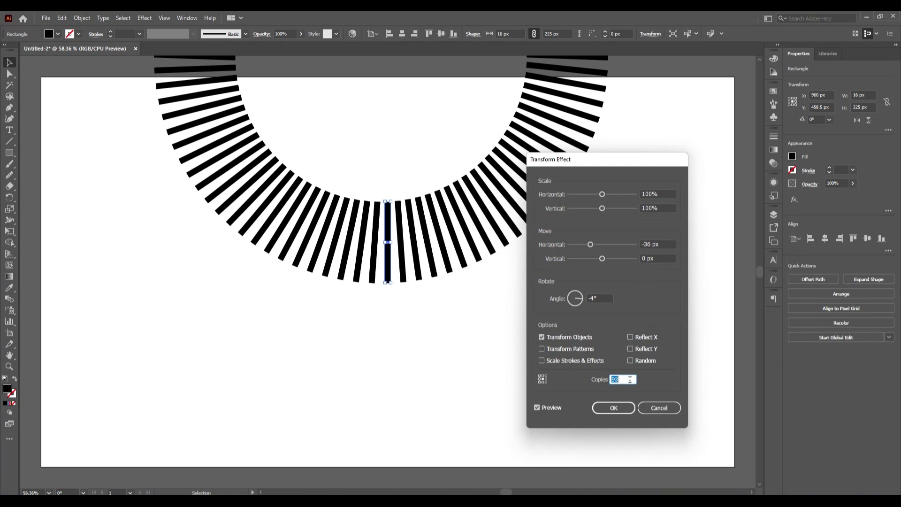
Try reducing the Transform effect's horizontal move to -23 px to tighten the ring of bars
click(652, 244)
key(Up)
key(Up)
key(Up)
key(Up)
key(Up)
key(Up)
key(Up)
key(Up)
key(Up)
key(Up)
key(Up)
key(Up)
key(Up)
key(Up)
key(Up)
key(Up)
key(Up)
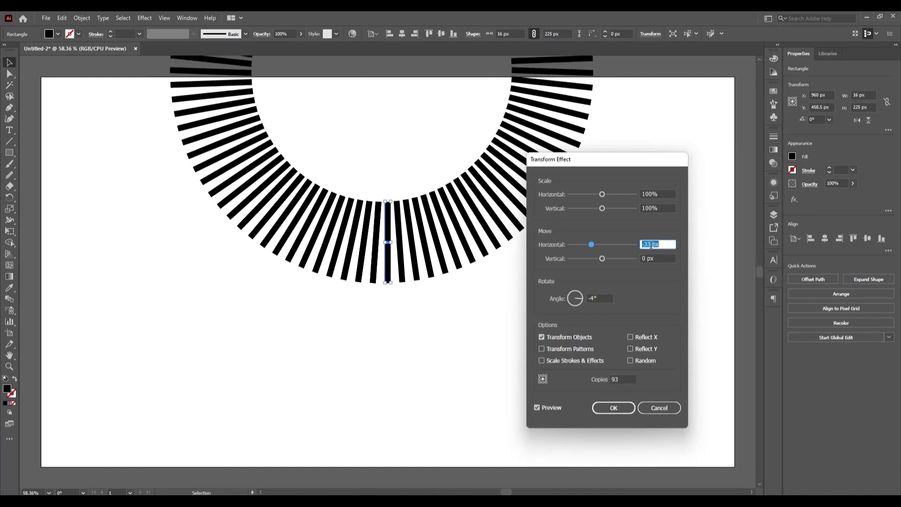
key(Down)
key(Down)
key(Down)
key(Down)
key(Down)
key(Down)
key(Down)
key(Down)
key(Down)
key(Down)
key(Down)
key(Down)
key(Down)
key(Down)
key(Down)
key(Down)
key(Down)
key(Down)
key(Down)
key(Down)
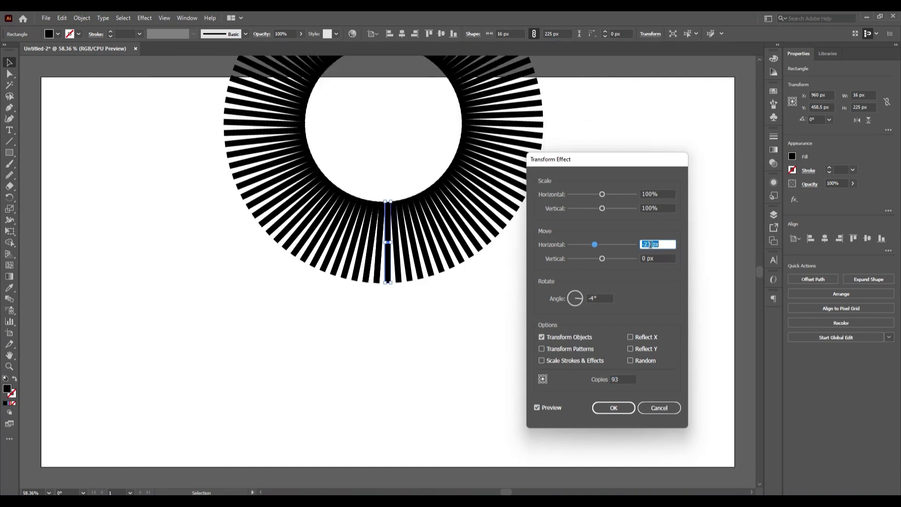
Try a much wider bar spacing by setting the horizontal move to -78 px
key(Down)
key(Down)
key(Down)
key(Down)
key(Down)
key(Down)
key(Down)
key(Down)
key(Down)
key(Down)
key(Down)
key(Down)
key(Down)
key(Down)
key(Down)
key(Down)
key(Down)
key(Down)
key(Down)
key(Down)
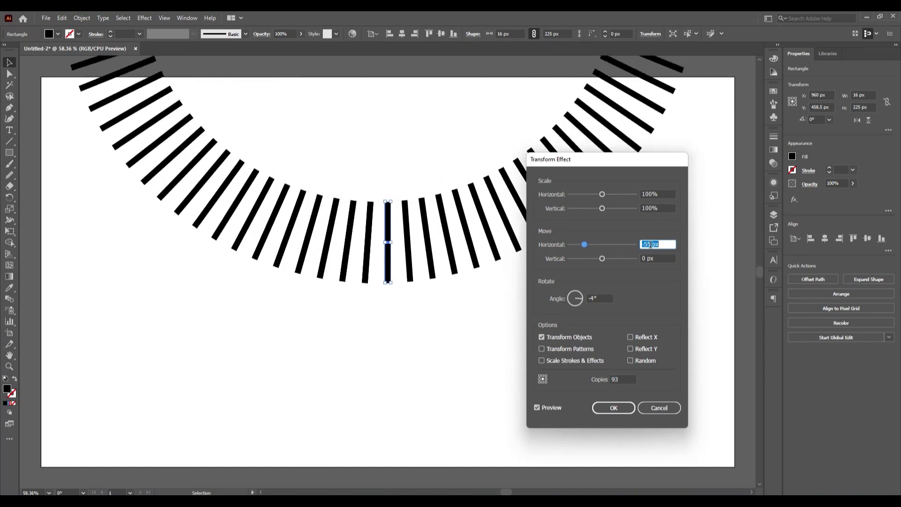
key(Down)
key(Down)
key(Down)
key(Down)
key(Down)
key(Down)
key(Down)
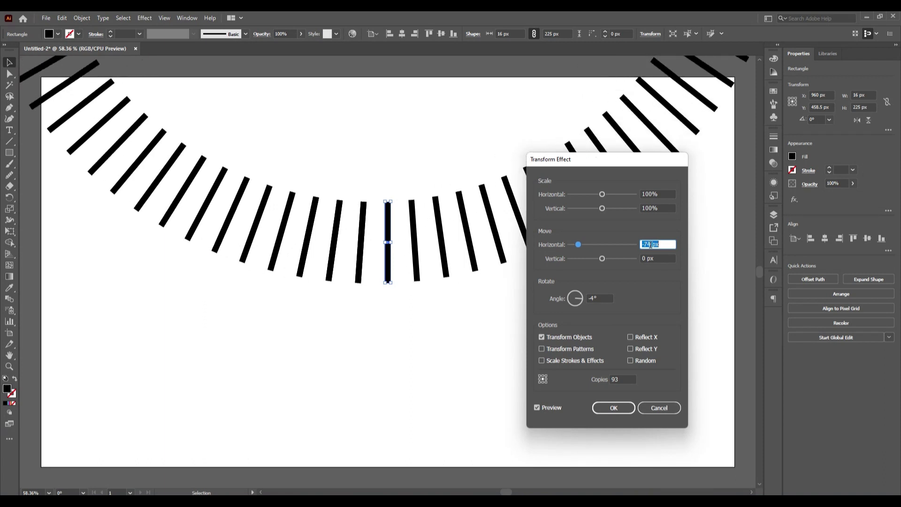
Try raising the number of copies in the Transform effect to 99
click(622, 379)
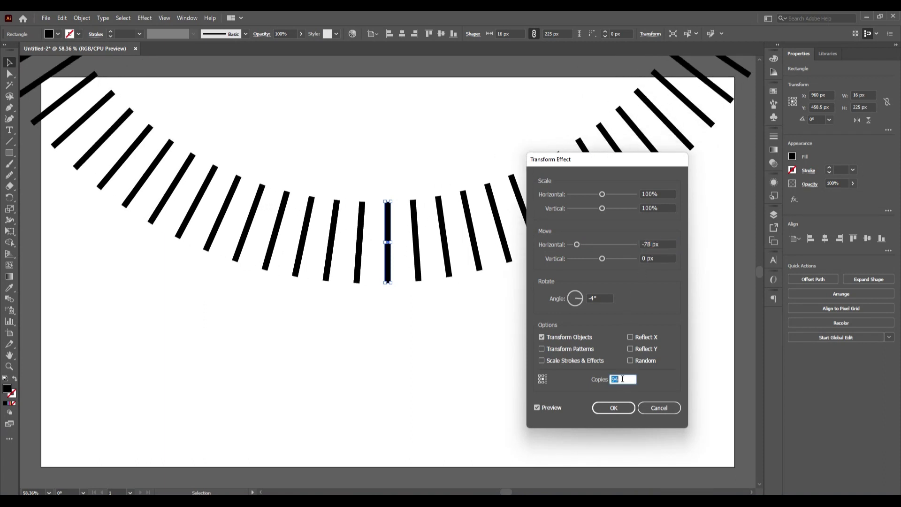
key(Up)
key(Up)
key(Up)
key(Up)
key(Up)
key(Up)
key(Up)
key(Up)
key(Up)
key(Up)
key(Down)
key(Down)
key(Down)
key(Down)
key(Down)
Try a steeper rotation angle of -10° for the copied bars
click(595, 298)
key(Down)
key(Down)
key(Down)
key(Down)
key(Down)
key(Down)
key(Down)
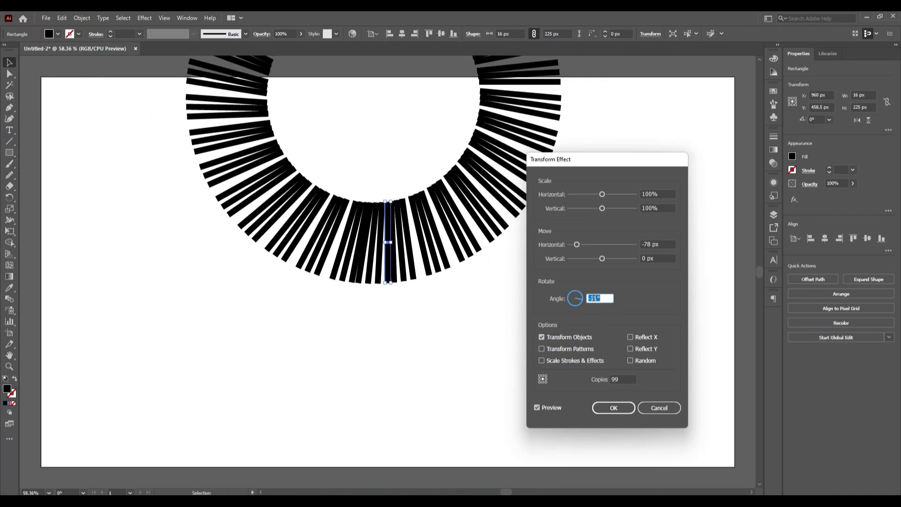
key(Up)
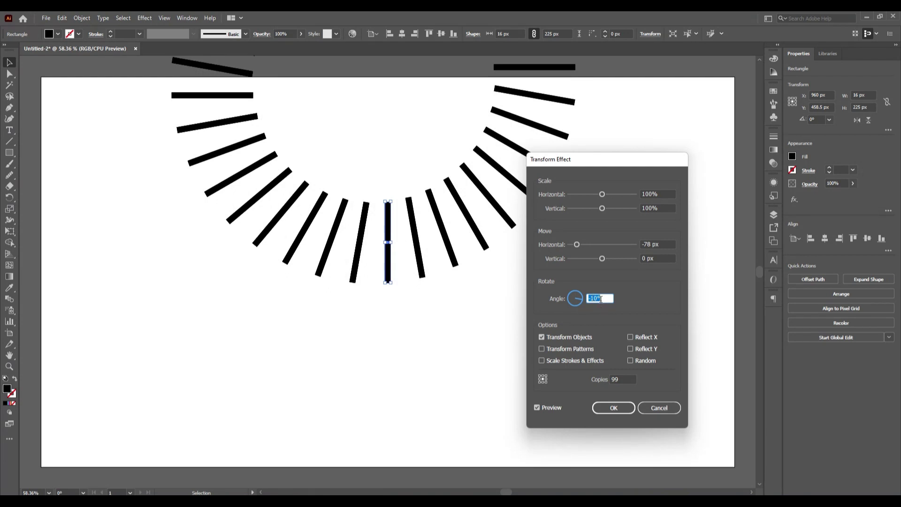
Return the rotation angle of the copies to -4°
key(Up)
key(Up)
key(Up)
key(Up)
key(Up)
key(Up)
key(Up)
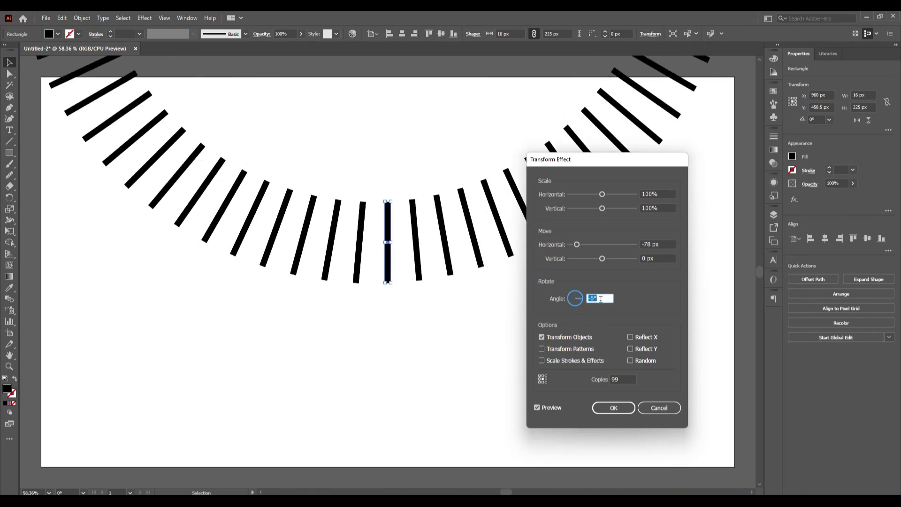
key(Down)
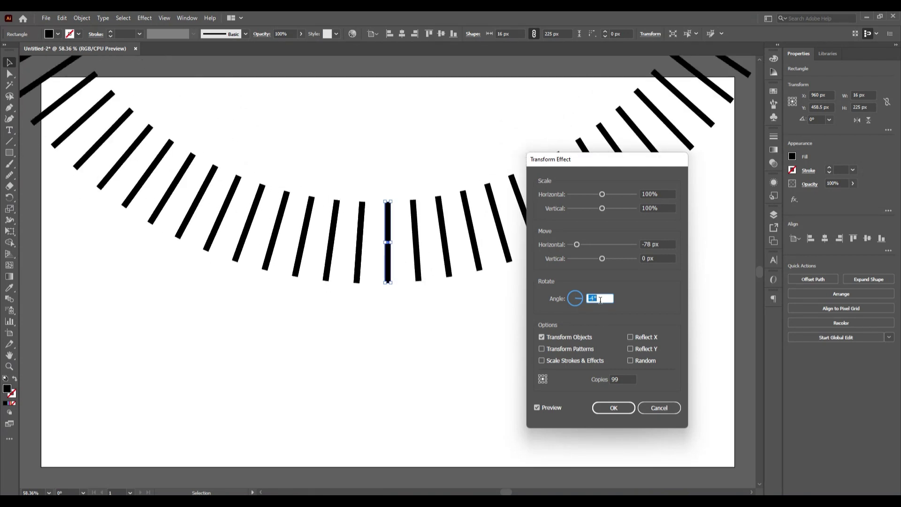
Reduce the number of copies in the Transform effect to 91
click(627, 381)
key(Down)
key(Down)
key(Down)
key(Down)
key(Down)
key(Down)
key(Down)
key(Down)
key(Down)
key(Down)
key(Down)
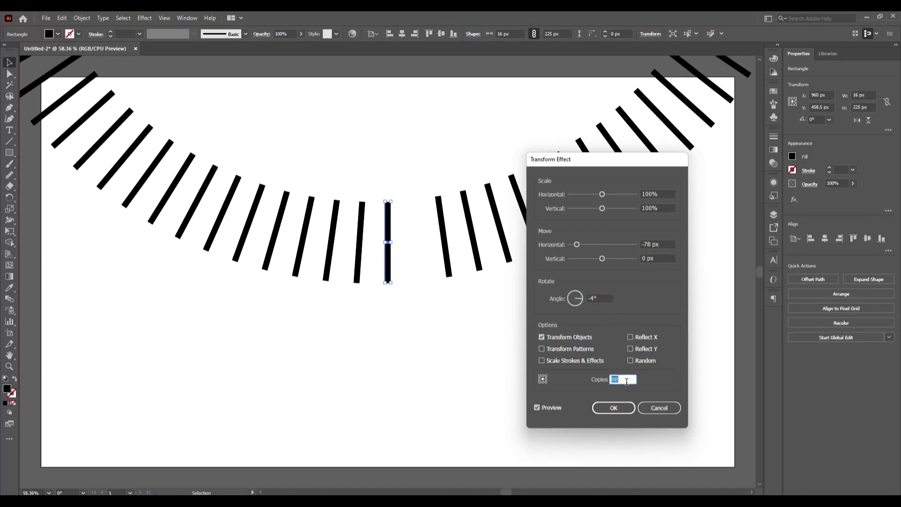
key(Up)
key(Up)
Set the horizontal move to -45 px to bring the rotated bars closer together
click(654, 244)
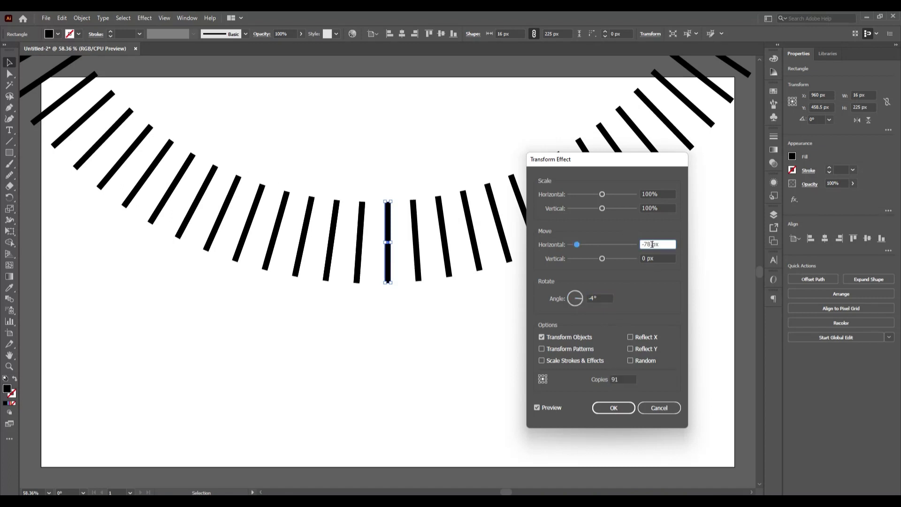
key(Up)
key(Up)
key(Up)
key(Up)
key(Up)
key(Up)
key(Up)
key(Up)
key(Up)
key(Up)
key(Up)
key(Up)
key(Up)
key(Up)
key(Up)
key(Up)
key(Up)
key(Up)
key(Up)
key(Up)
key(Up)
key(Up)
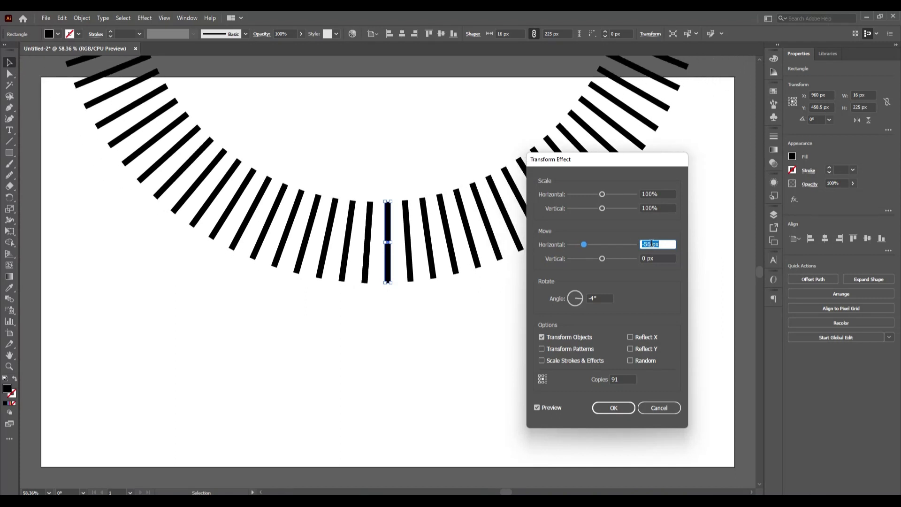
key(Up)
key(Up)
key(Up)
key(Up)
key(Up)
key(Up)
key(Up)
key(Up)
key(Up)
key(Up)
key(Up)
key(Up)
key(Down)
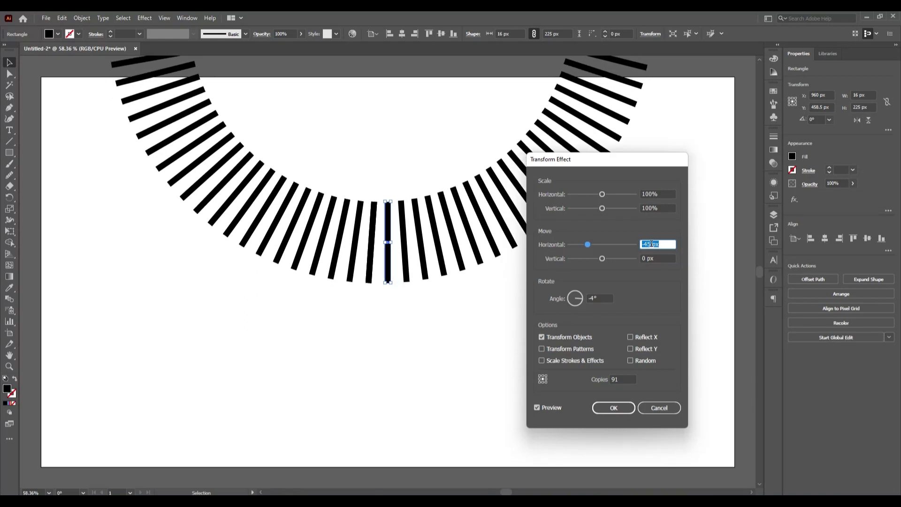
Try a smaller horizontal move of -26 px for the copied bars in the Transform effect
key(Up)
key(Up)
key(Up)
key(Up)
key(Up)
key(Up)
key(Up)
key(Up)
key(Up)
key(Up)
key(Up)
key(Up)
key(Up)
key(Up)
key(Up)
key(Up)
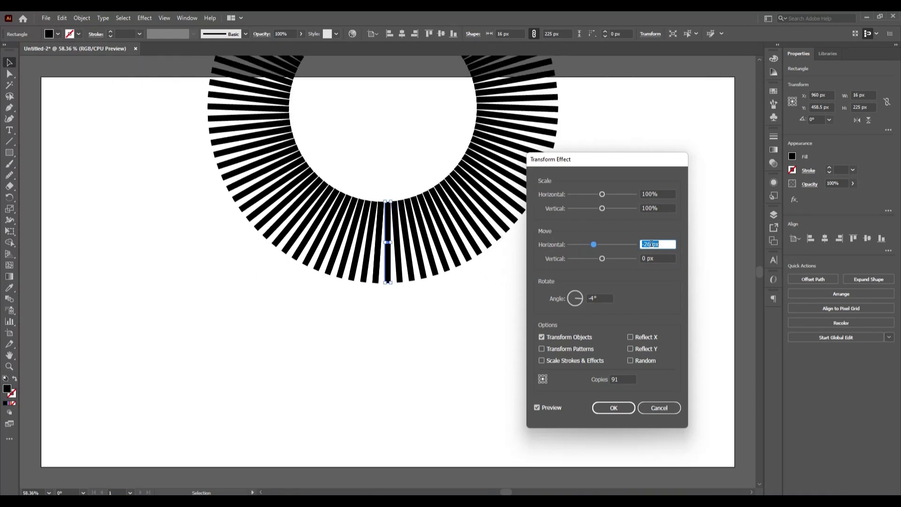
Widen the spacing of the copied bars to a horizontal move of -40 px
key(Down)
key(Down)
key(Down)
key(Down)
key(Down)
key(Down)
key(Down)
key(Down)
key(Down)
key(Down)
key(Down)
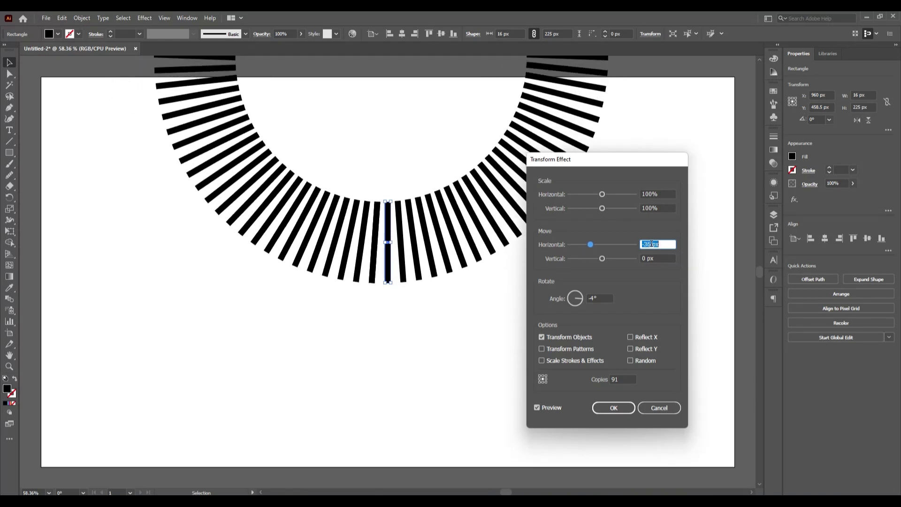
key(Up)
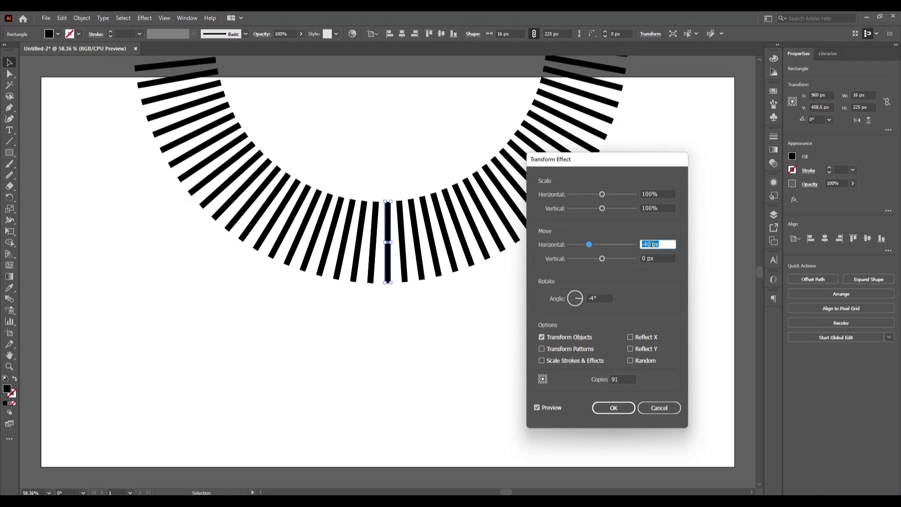
Try a slight vertical offset for the copies, reset it to 0 px, and try a horizontal move of -33 px
click(647, 258)
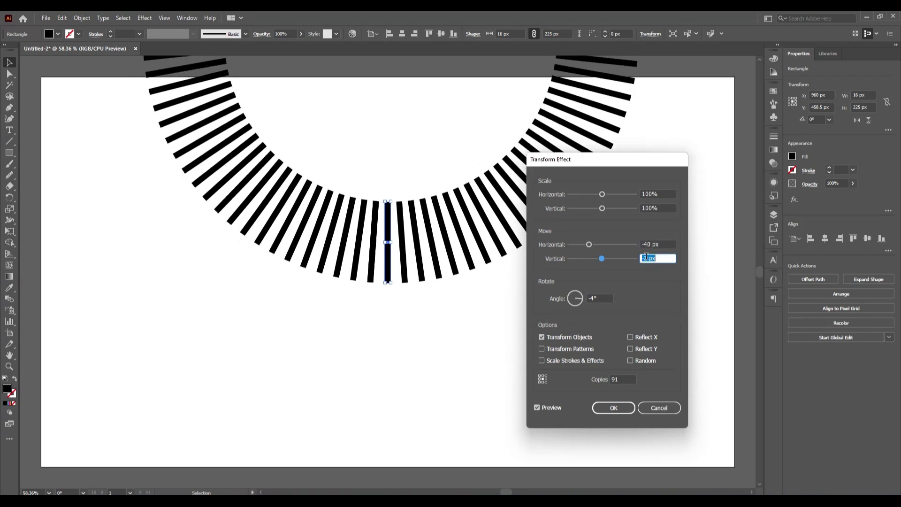
click(652, 244)
key(Down)
key(Down)
key(Down)
key(Down)
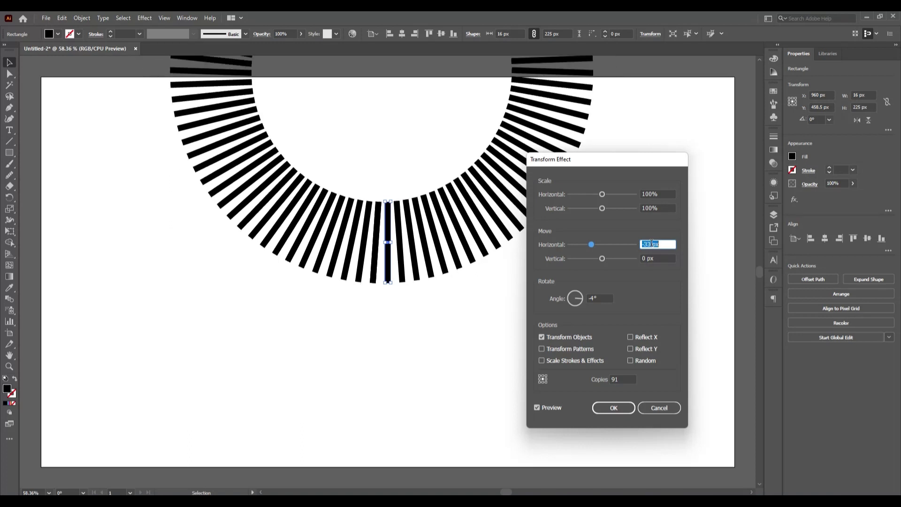
Try a wider horizontal move of -50 px for the copied bars
key(Down)
key(Down)
key(Down)
key(Down)
key(Down)
key(Down)
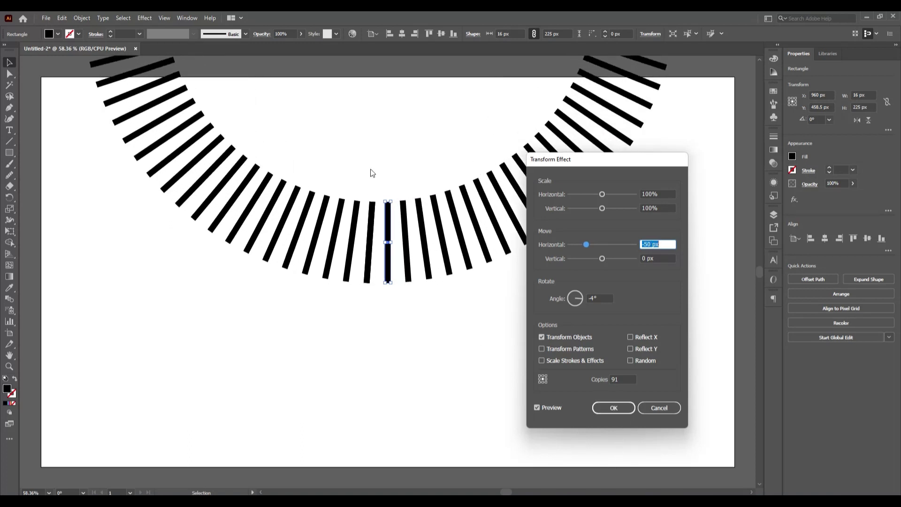
Set the Transform effect's horizontal move to -40 px
key(Up)
key(Up)
key(Up)
key(Up)
key(Up)
key(Up)
key(Up)
key(Up)
key(Up)
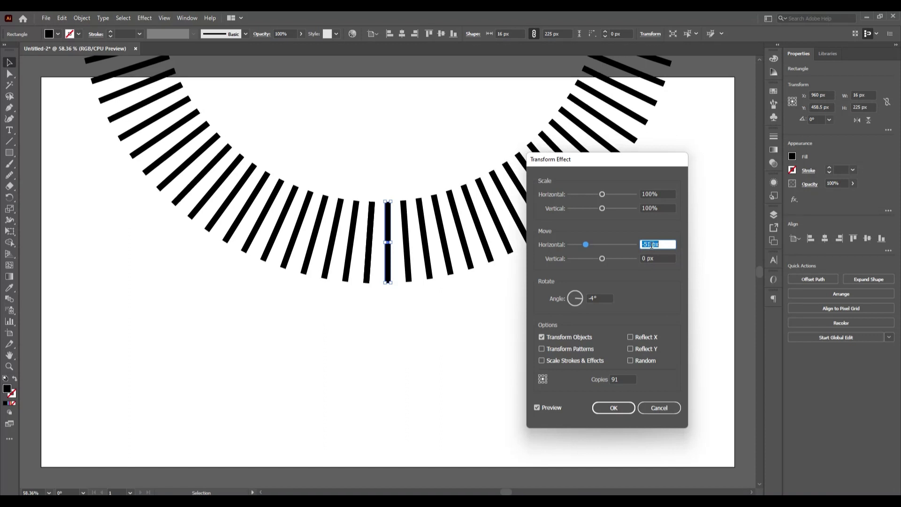
key(Up)
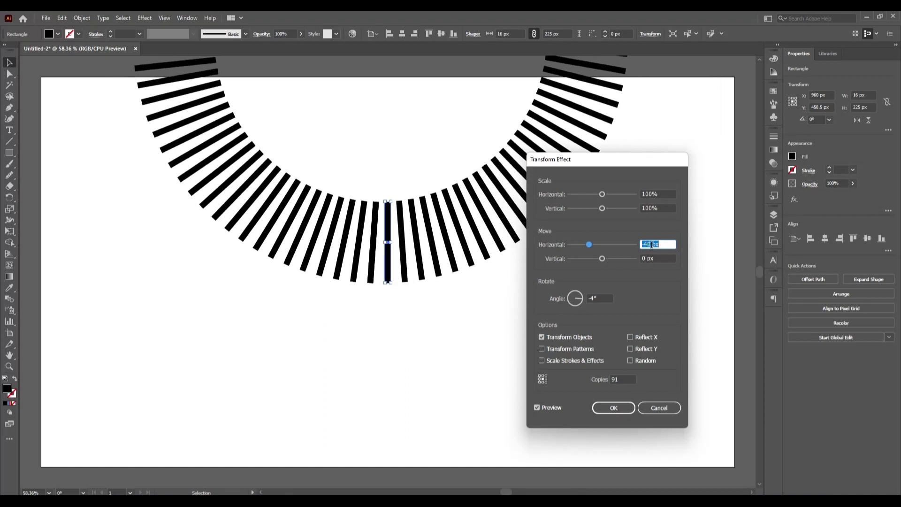
key(Up)
key(Up)
key(Down)
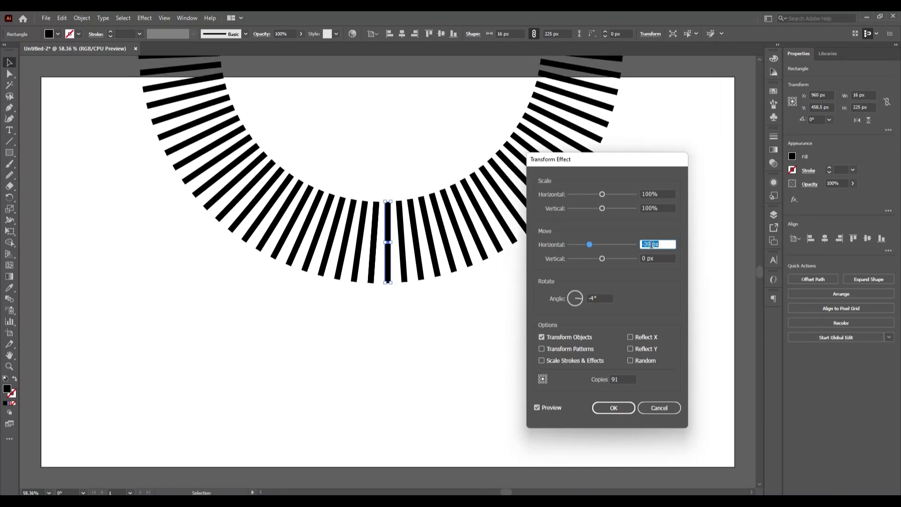
key(Down)
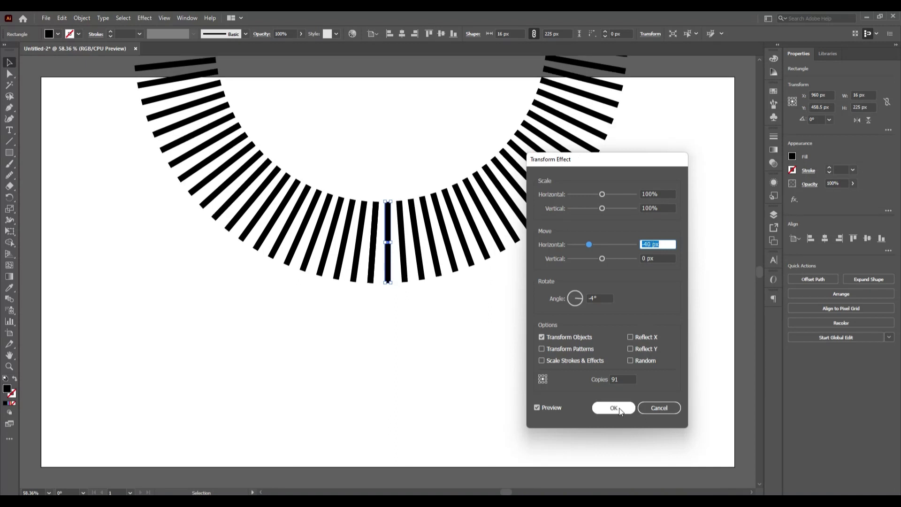
Set the number of copies to 89 and apply the Transform effect to the bar
click(620, 378)
key(Up)
key(Up)
key(Up)
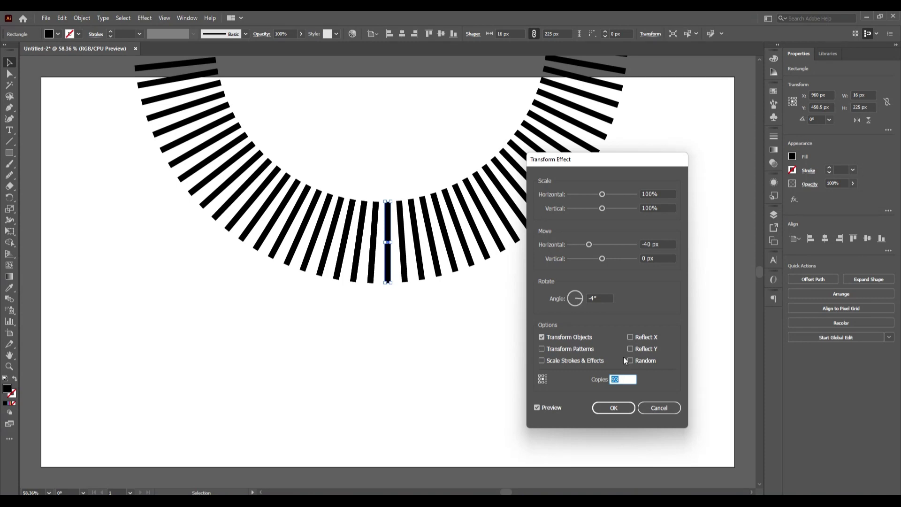
key(Down)
key(Down)
key(Down)
key(Down)
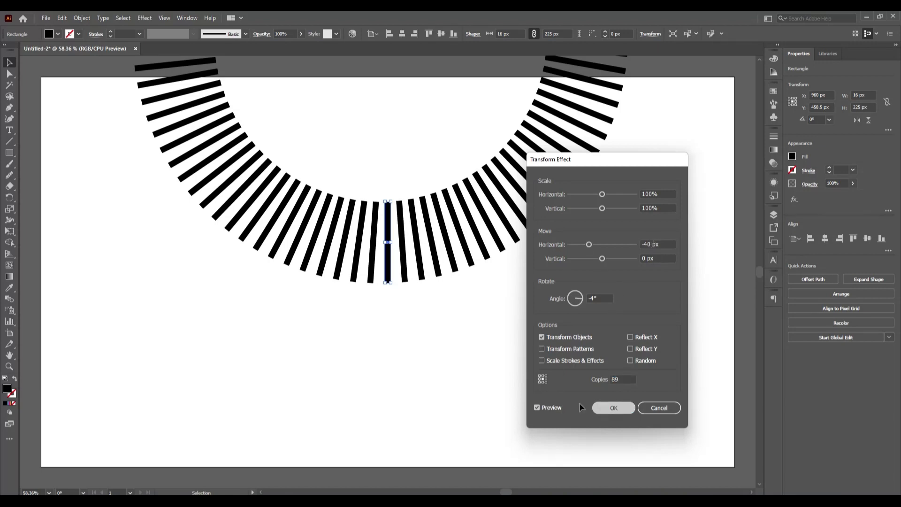
key(Return)
Move the ring of bars lower on the artboard and expand its appearance
drag(377, 243, 383, 420)
click(82, 18)
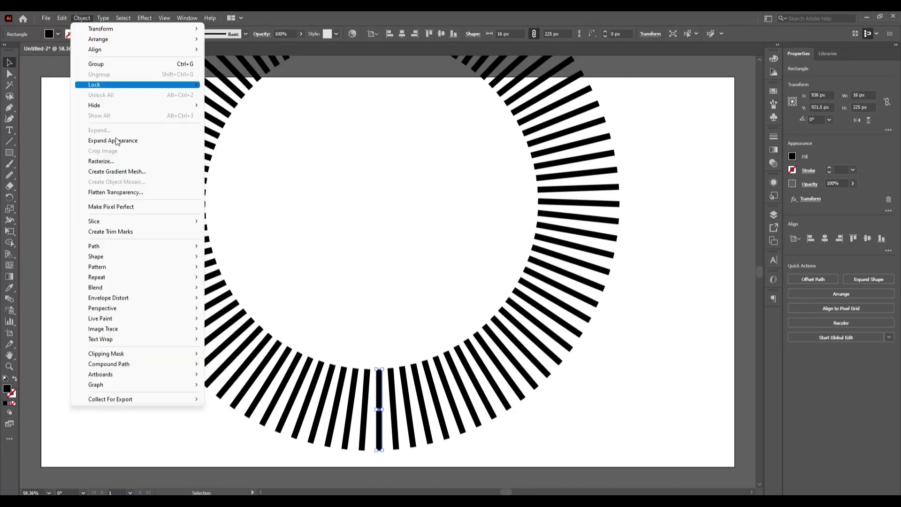
click(121, 140)
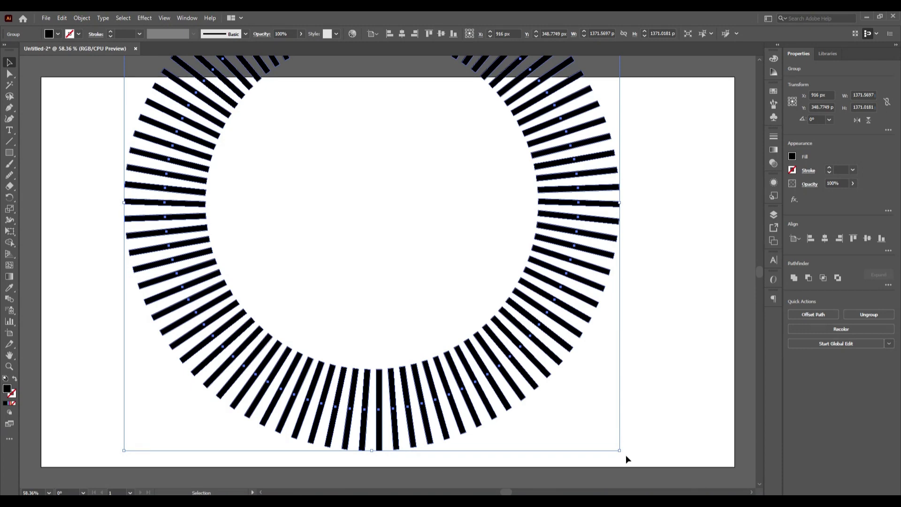
Scale the ring down proportionally to about 740 px wide and center it horizontally and vertically on the artboard
drag(618, 452, 505, 336)
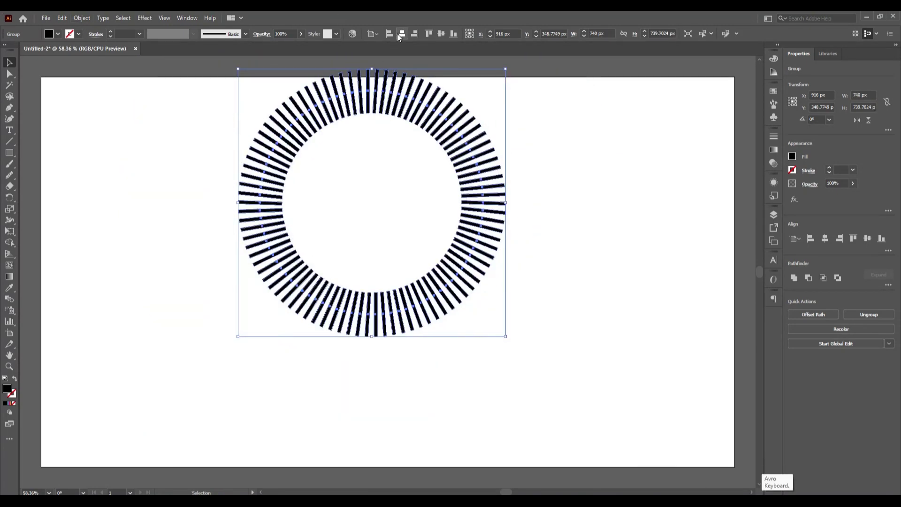
click(400, 36)
click(442, 31)
click(592, 302)
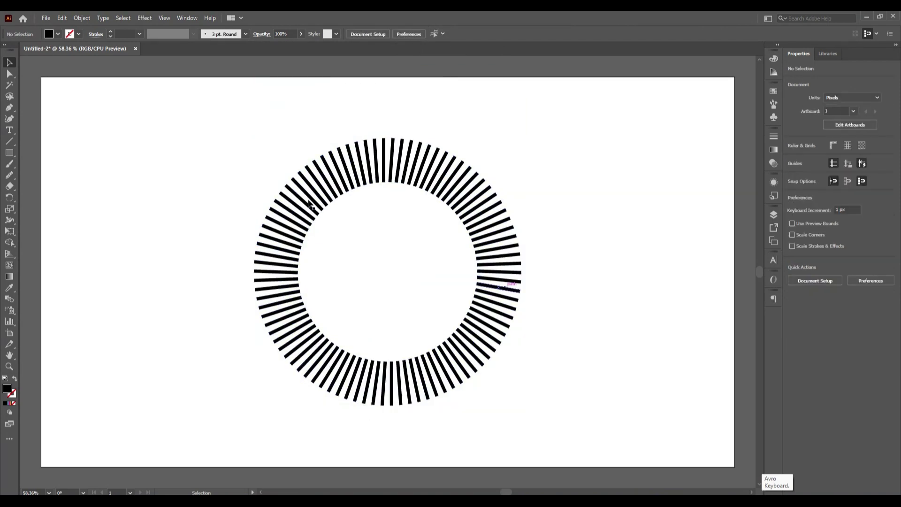
Fill the bars of the ring with the White, Black gradient preset
drag(221, 157, 352, 286)
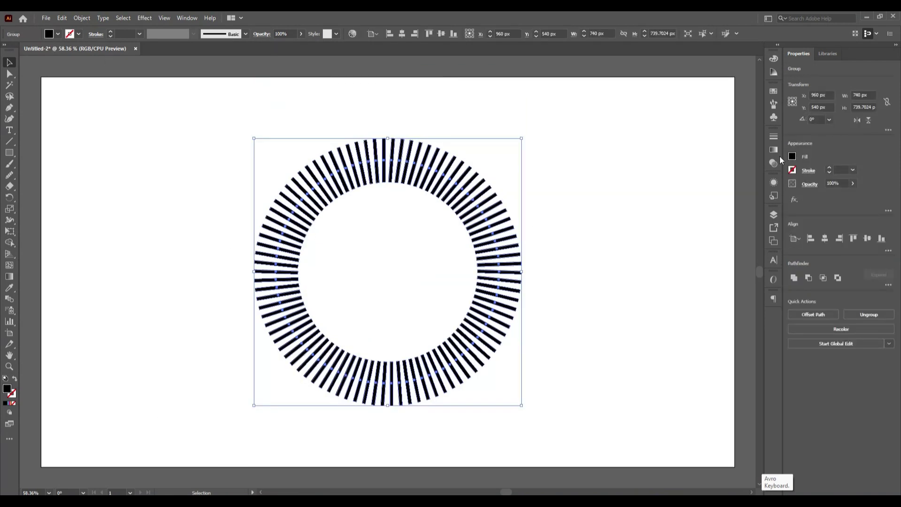
click(773, 150)
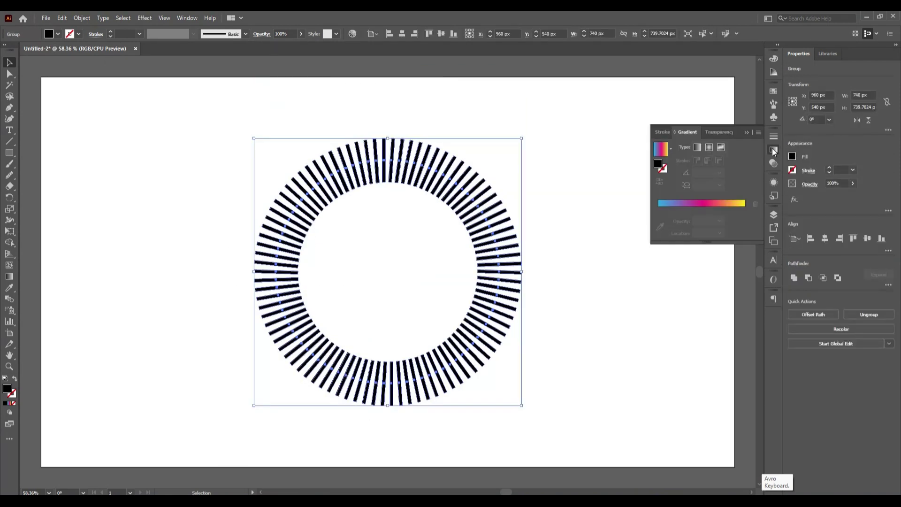
click(671, 149)
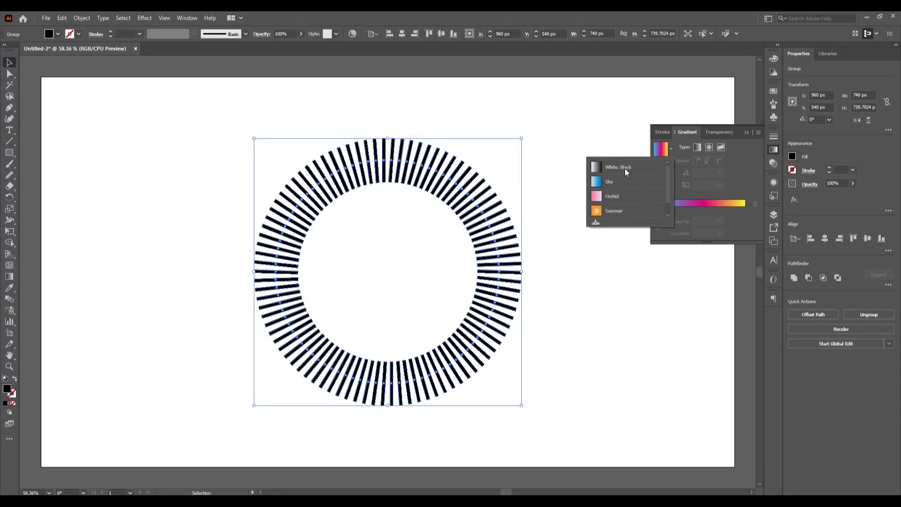
click(623, 171)
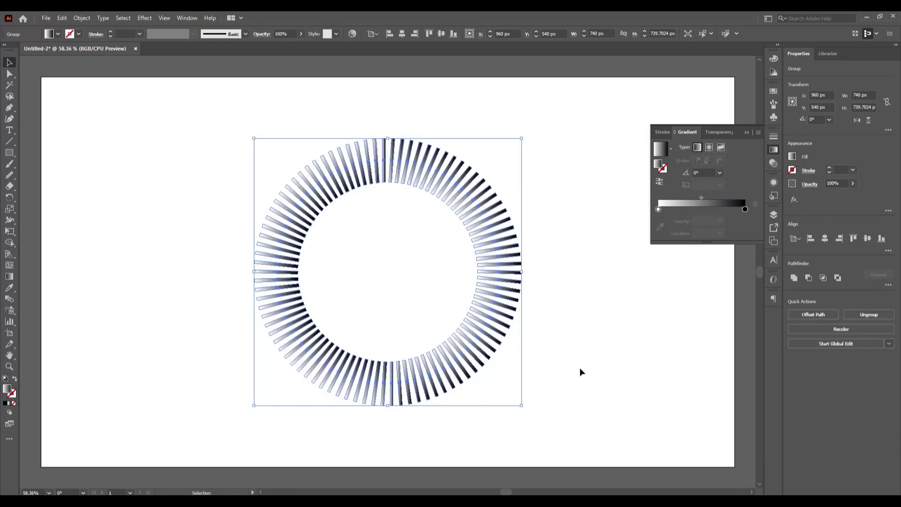
Keep the gradient linear and stretch it across the whole ring with the Gradient tool, from white at left to black at right
click(531, 367)
key(ctrl+a)
click(708, 150)
click(697, 147)
click(14, 276)
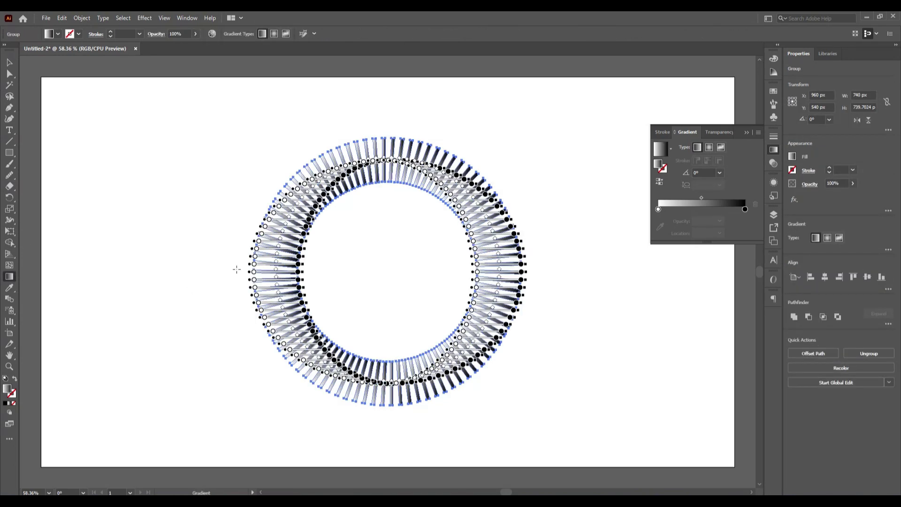
drag(237, 269, 541, 280)
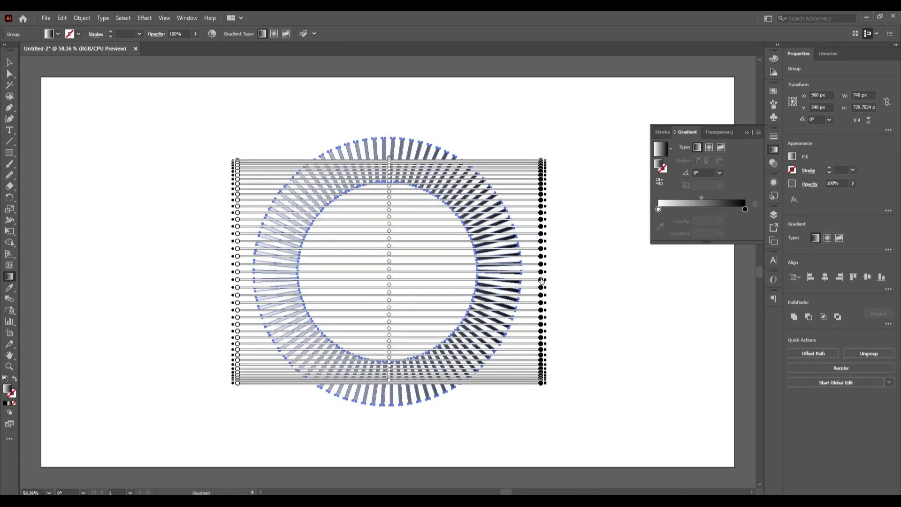
click(10, 62)
click(170, 295)
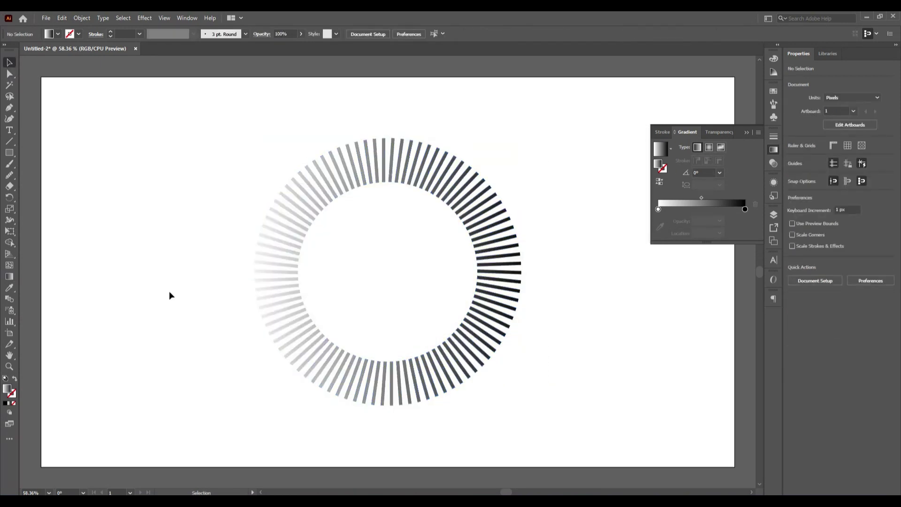
Draw a black-filled 1920 x 1080 px rectangle covering the whole artboard
click(9, 152)
click(58, 34)
click(27, 49)
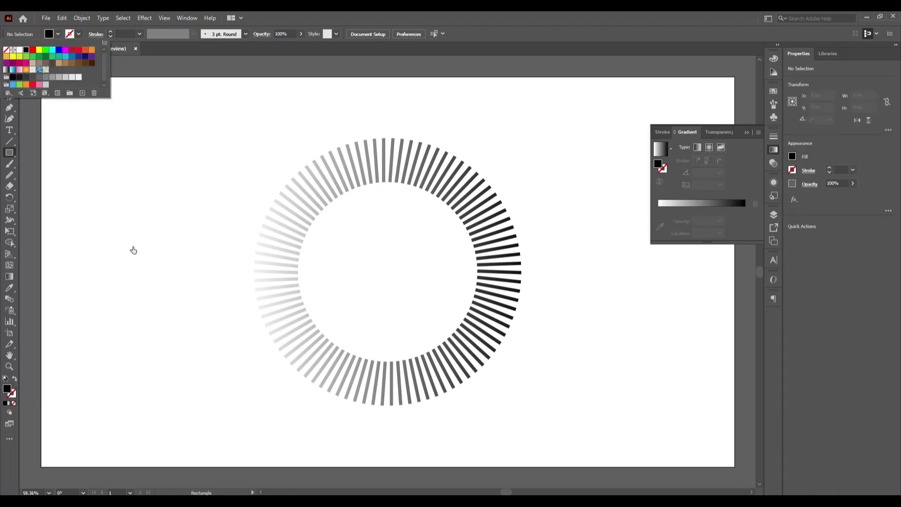
drag(41, 78, 735, 467)
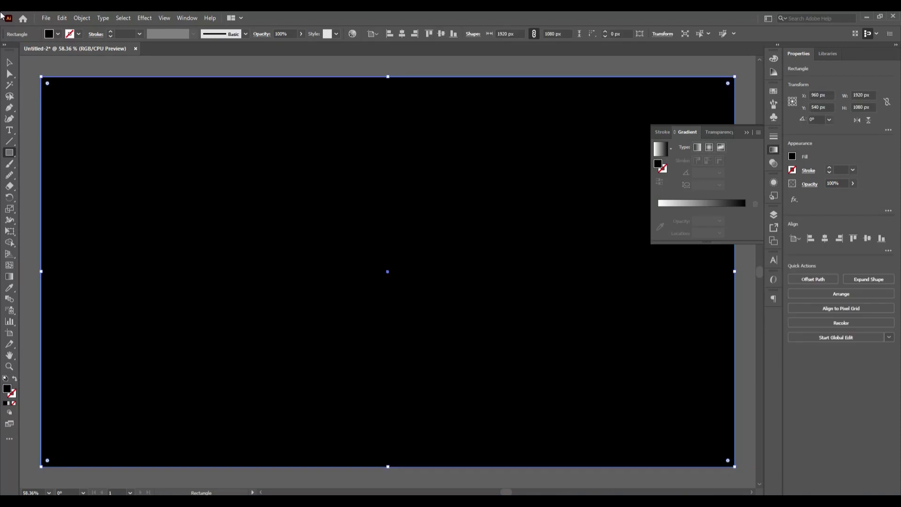
Send the black background rectangle behind the ring and lock it
key(v)
right_click(219, 236)
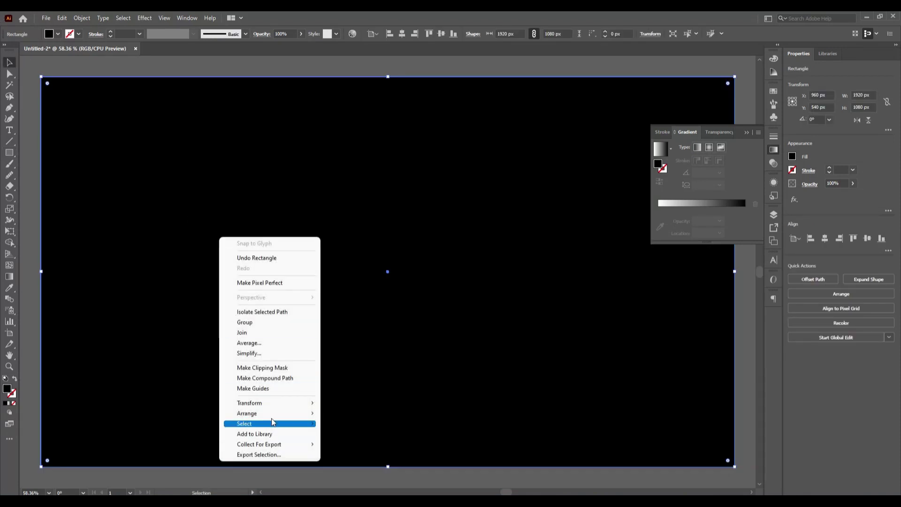
mouse_move(263, 413)
click(376, 445)
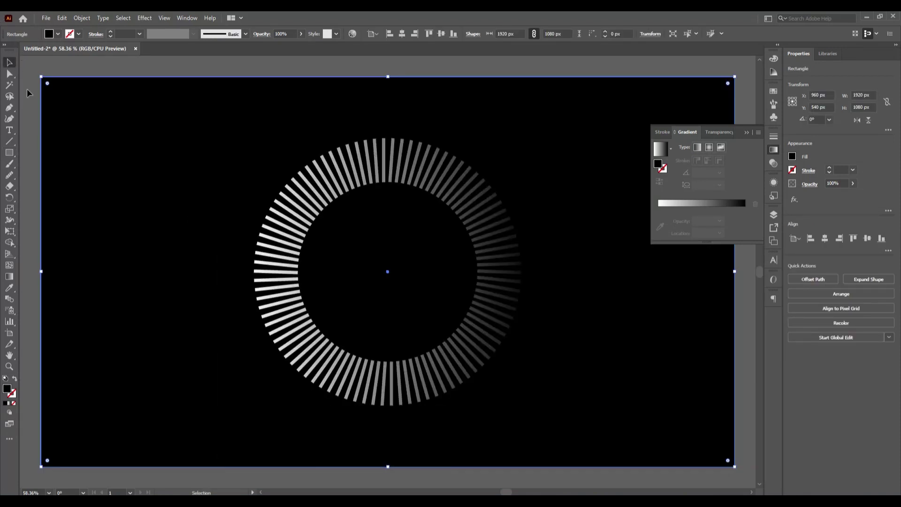
click(83, 18)
mouse_move(113, 85)
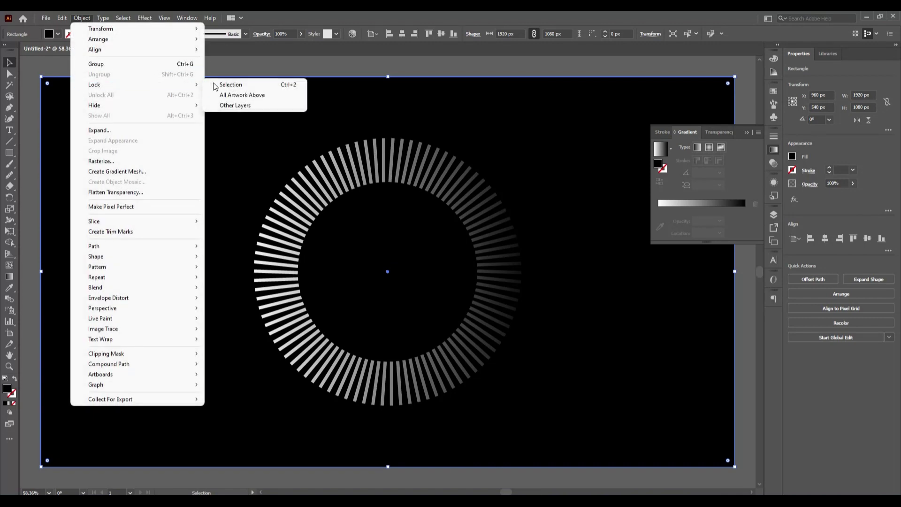
click(215, 83)
Change the starting white stop of the ring's gradient to light blue
click(280, 261)
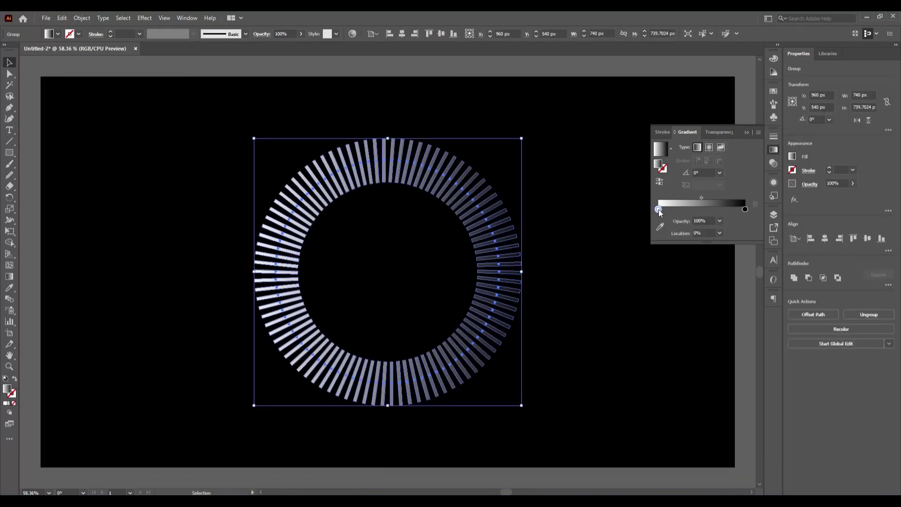
double_click(658, 210)
click(670, 245)
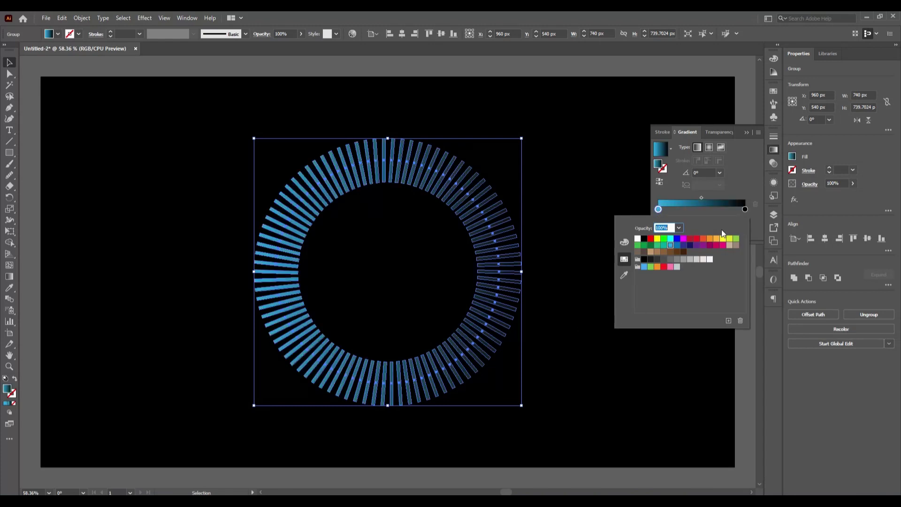
Add a middle gradient stop at about 53% and color it magenta
click(707, 211)
click(705, 209)
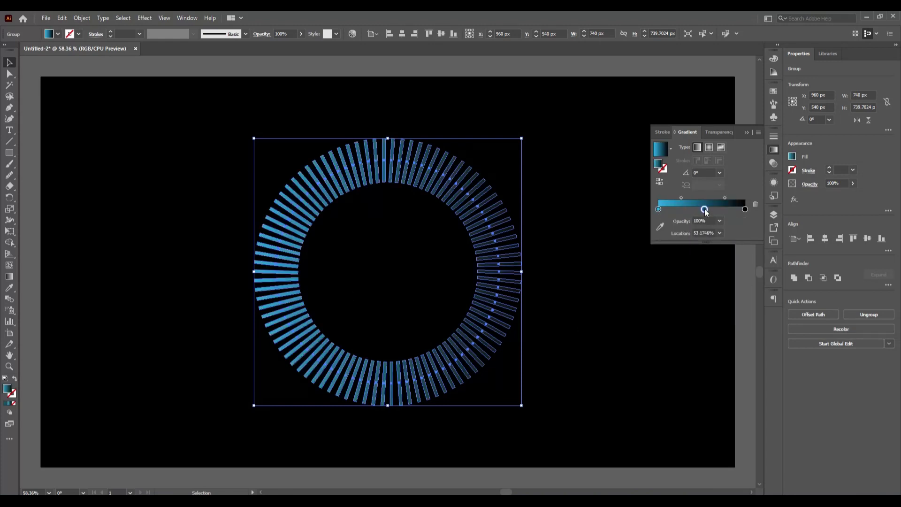
double_click(705, 209)
click(723, 245)
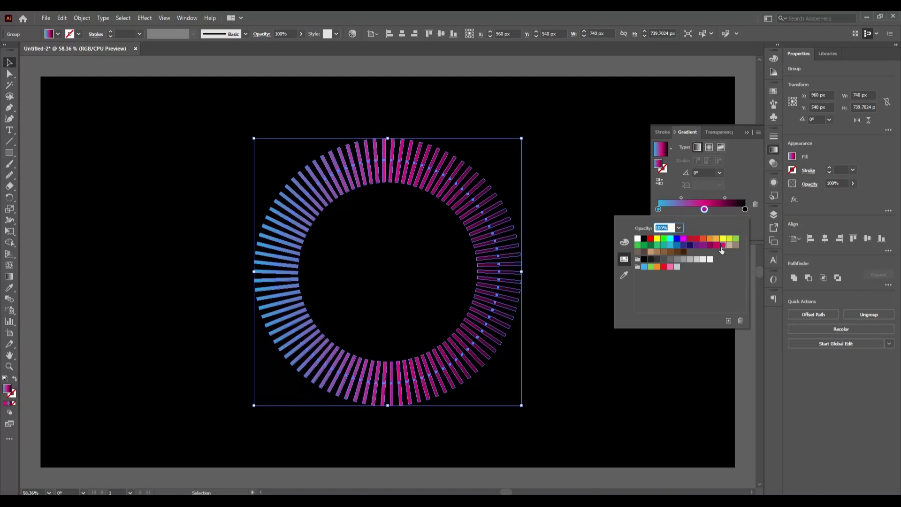
Change the black end stop of the ring's gradient to yellow
double_click(745, 209)
click(724, 240)
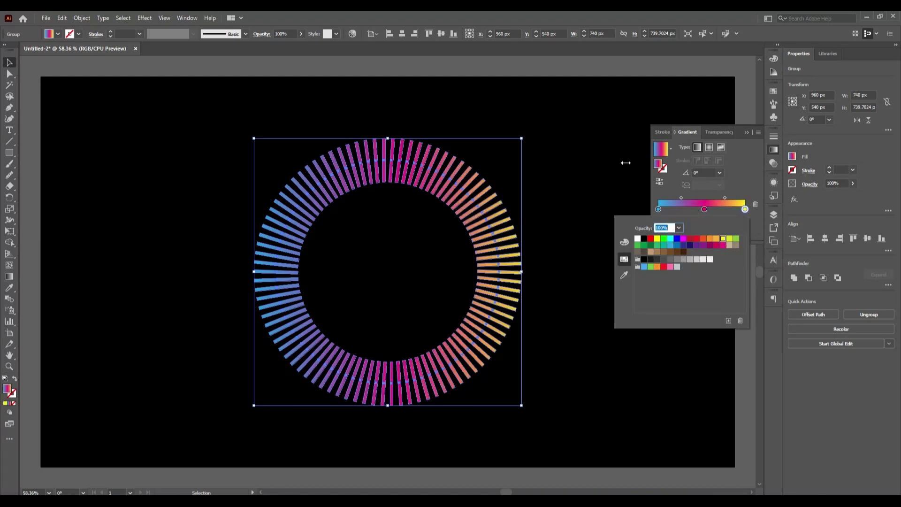
click(581, 334)
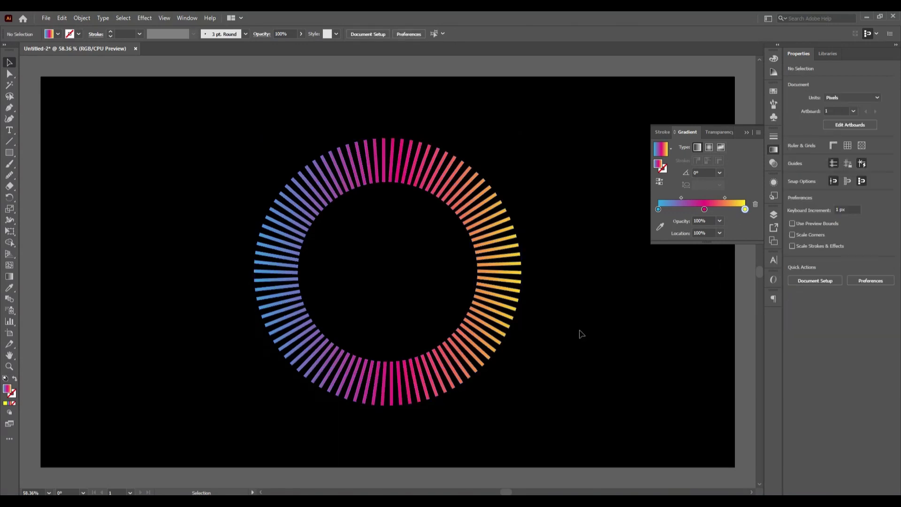
click(479, 353)
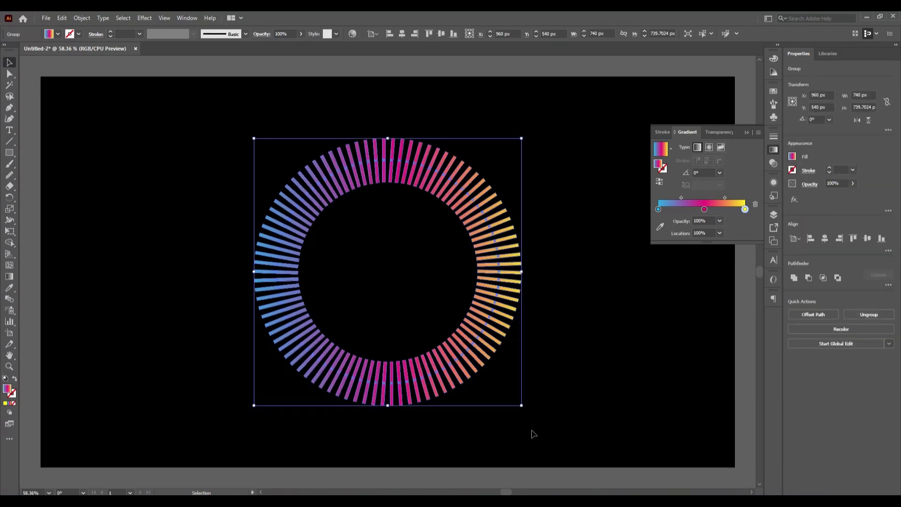
Scale the ring proportionally from its center to 836 px wide
drag(523, 404, 464, 343)
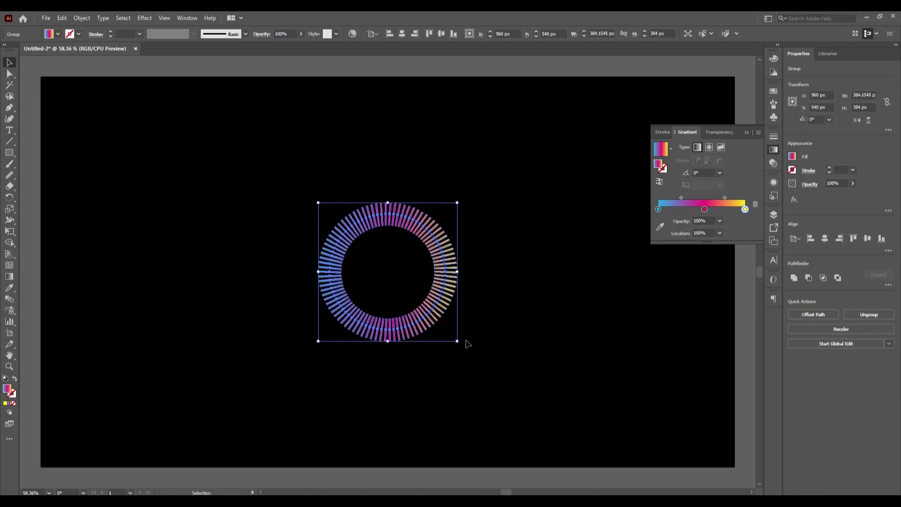
click(465, 342)
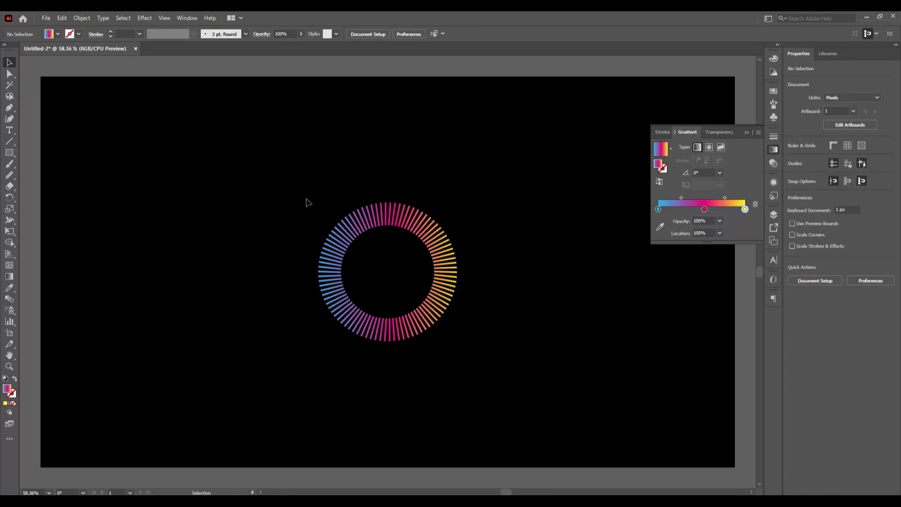
drag(291, 182, 465, 384)
drag(459, 342, 540, 438)
click(560, 411)
click(504, 368)
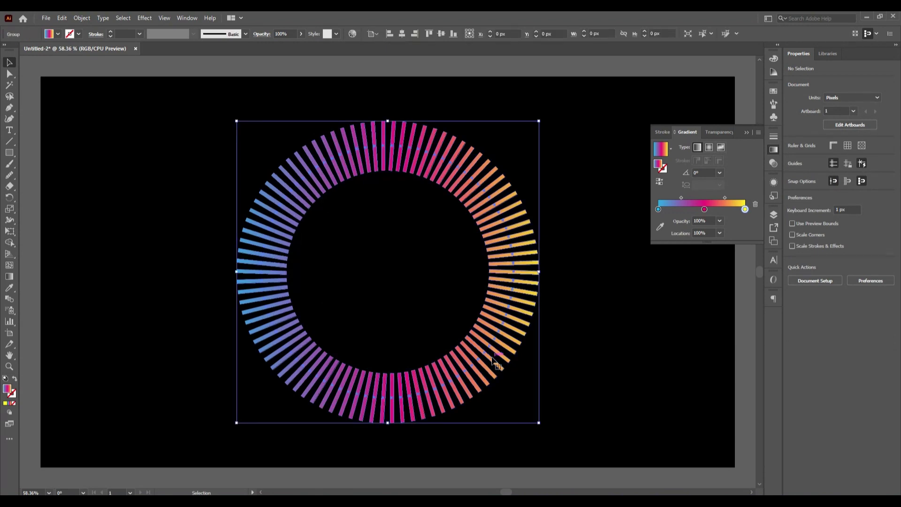
Try to duplicate the ring with Paste in Place
click(62, 18)
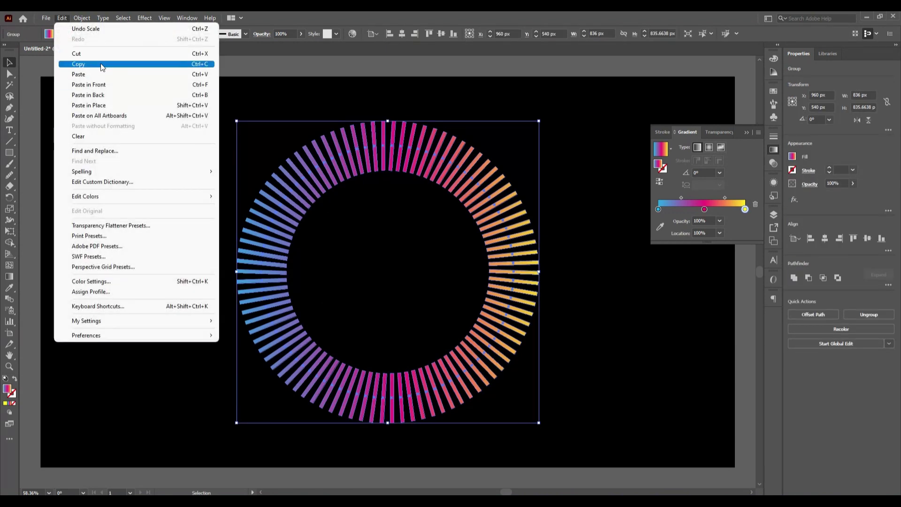
click(65, 19)
click(66, 20)
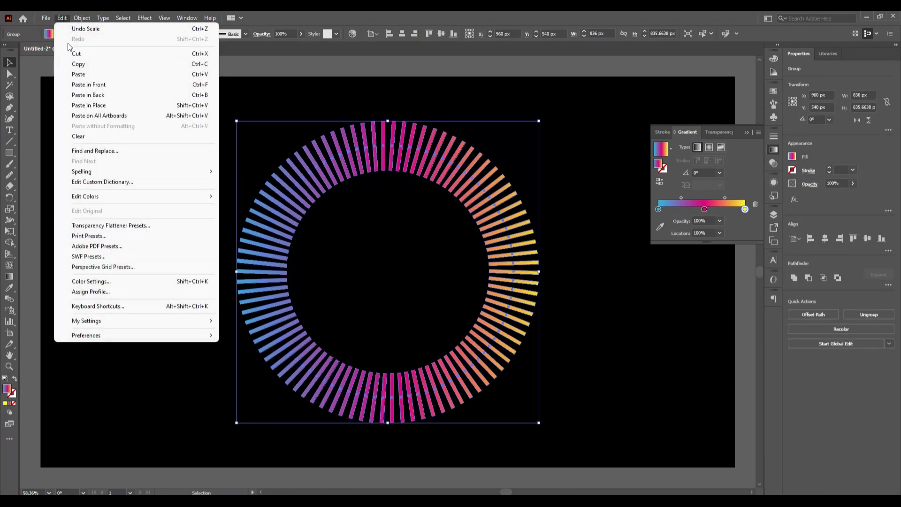
click(118, 108)
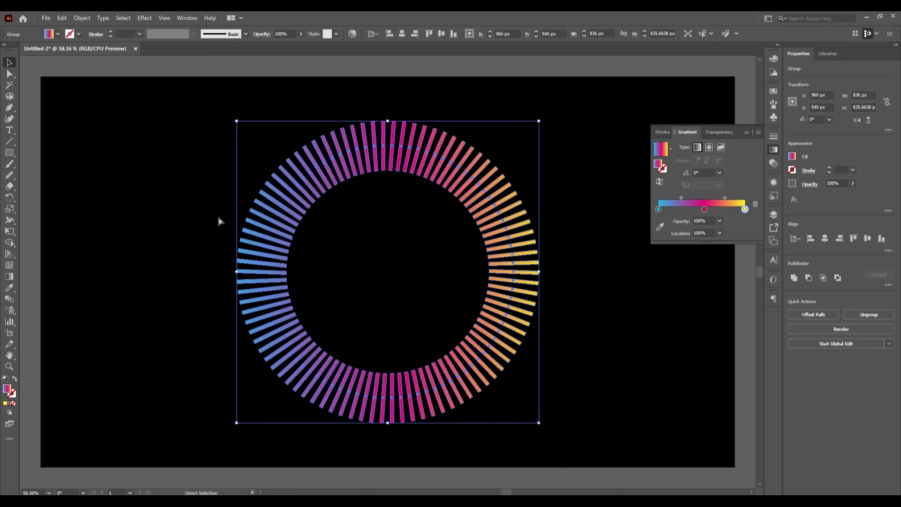
Copy the ring, paste it in back, and scale the copy from its center to 562 px wide inside the original
click(62, 18)
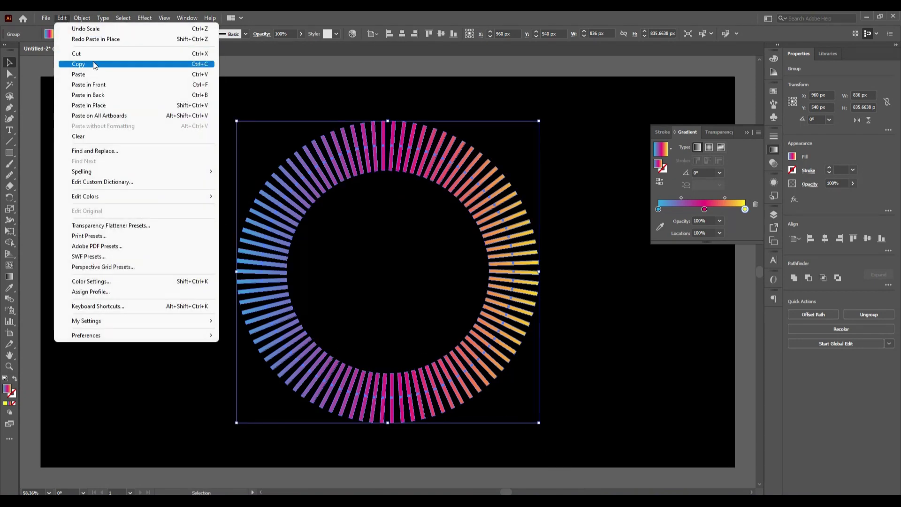
click(84, 64)
click(62, 18)
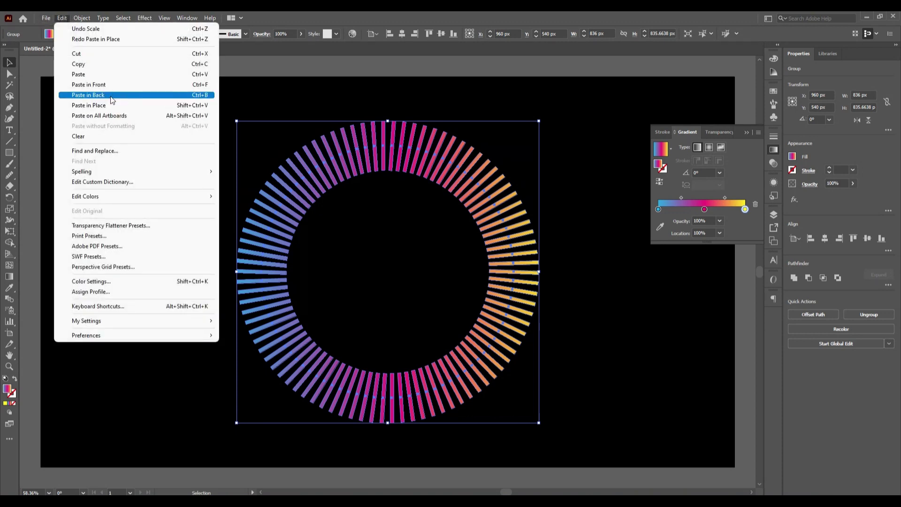
click(94, 95)
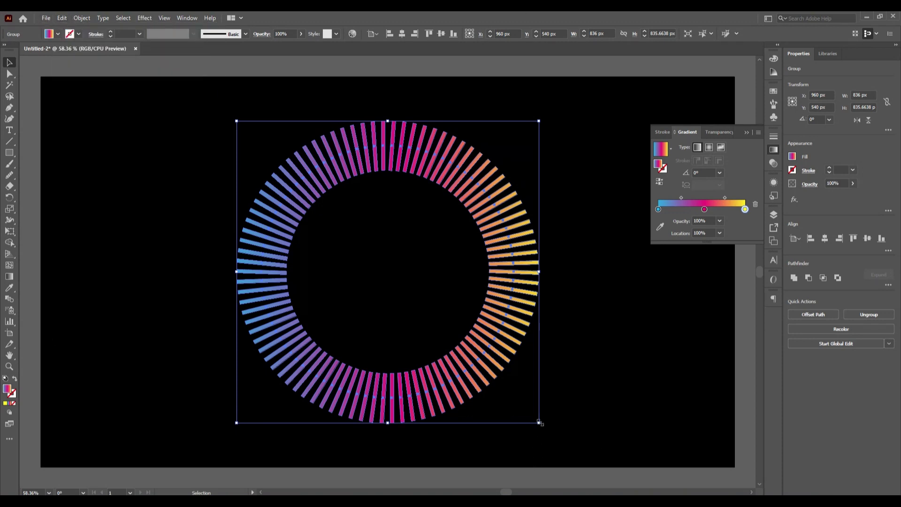
drag(540, 423, 489, 383)
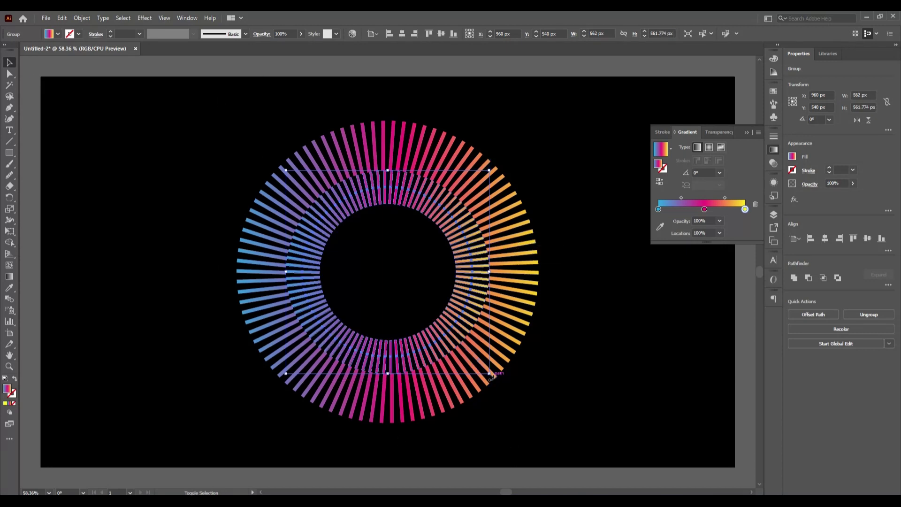
Rotate the inner ring to 180° so its gradient runs opposite to the outer ring's
drag(503, 324, 519, 301)
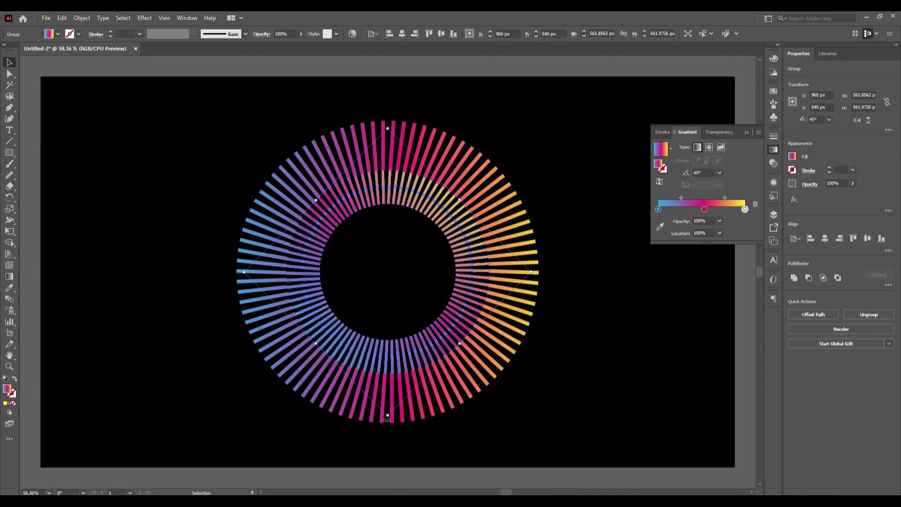
drag(387, 418, 567, 249)
click(593, 374)
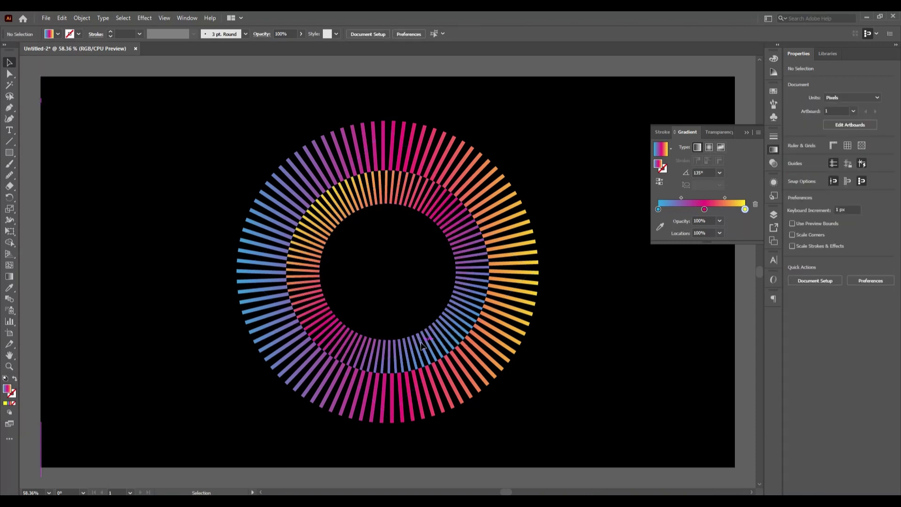
click(526, 285)
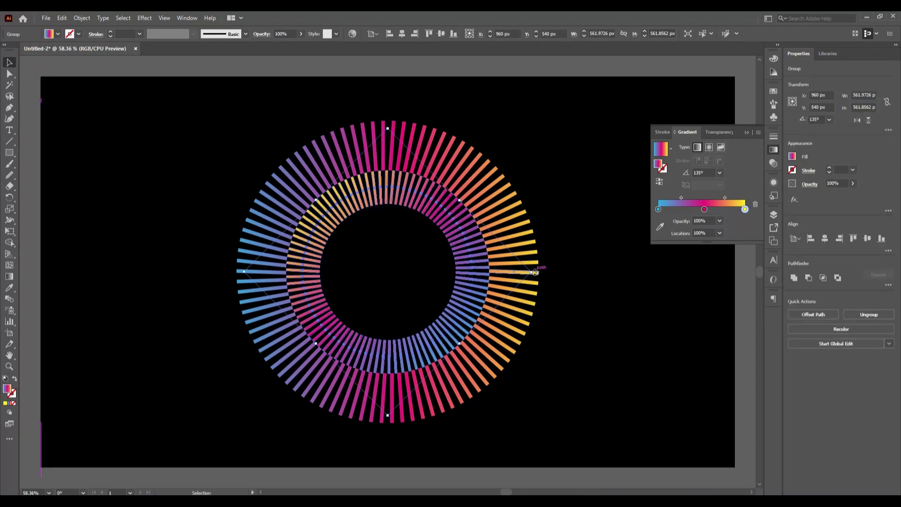
drag(535, 270, 536, 201)
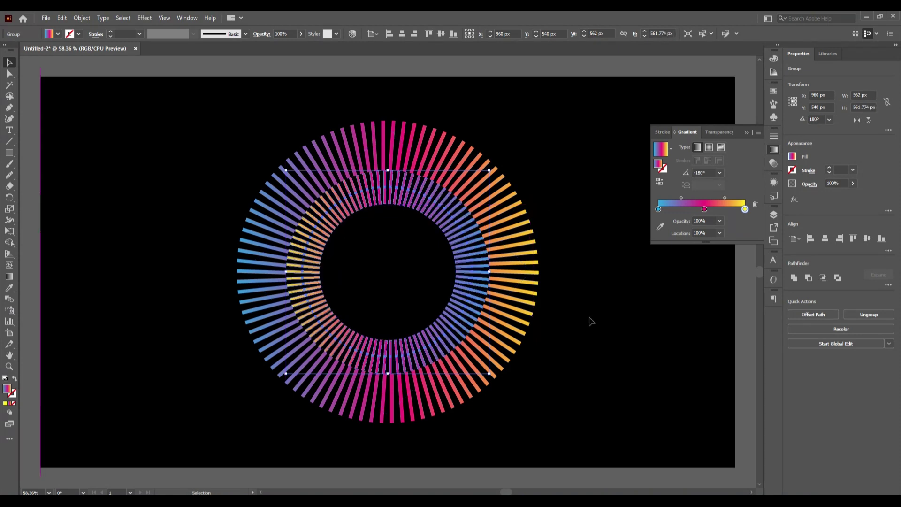
click(591, 321)
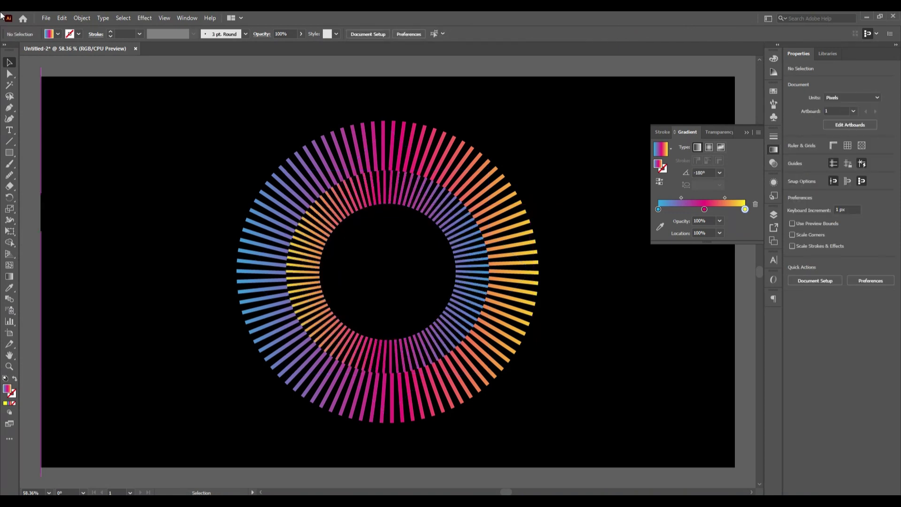
Copy the inner ring, paste it in back, and scale the copy from its center to about 378 px wide
click(411, 363)
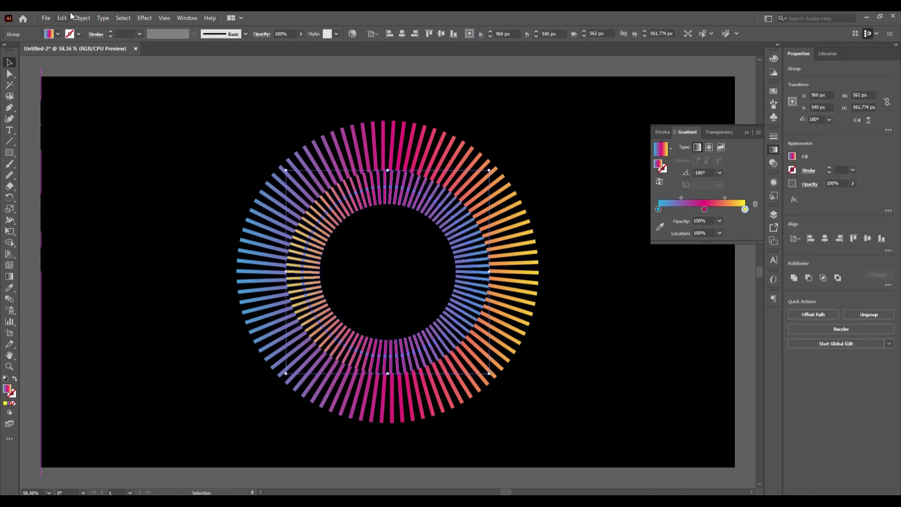
click(61, 18)
click(94, 64)
click(62, 18)
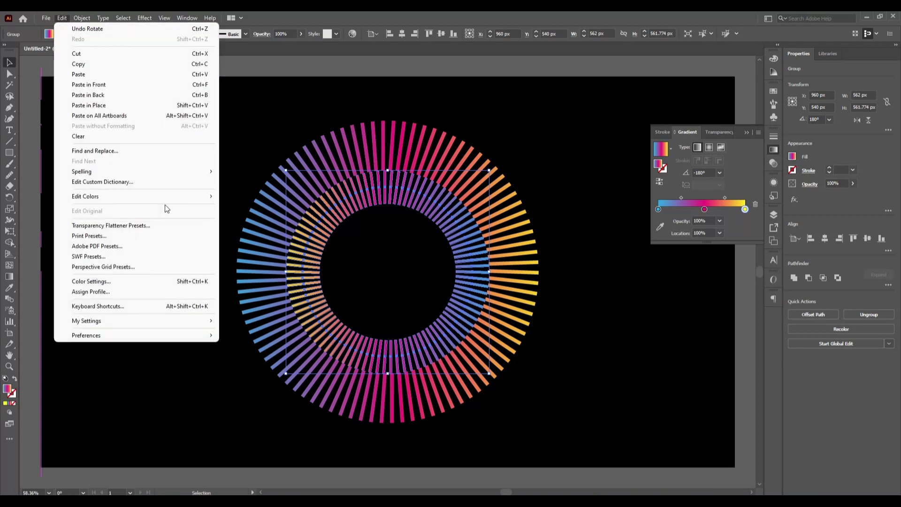
click(126, 98)
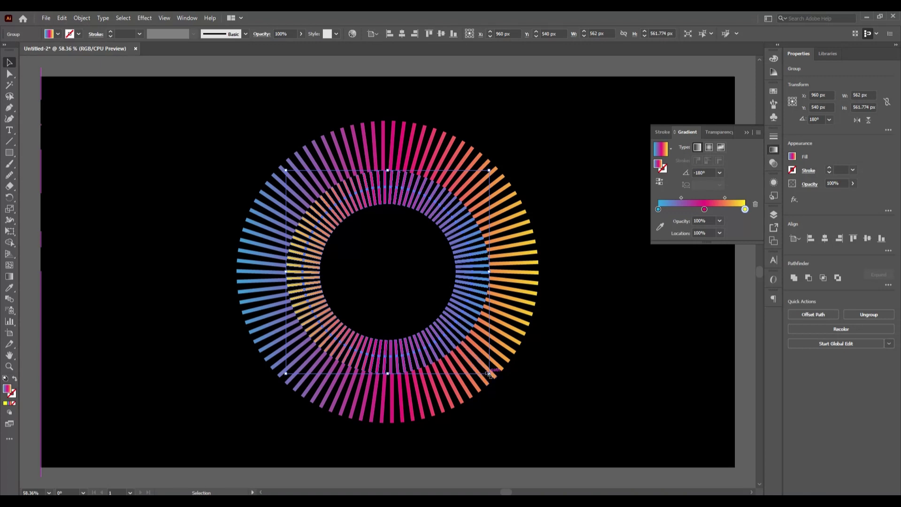
drag(489, 374, 457, 359)
Reflect the third ring across the vertical axis
right_click(382, 285)
mouse_move(430, 413)
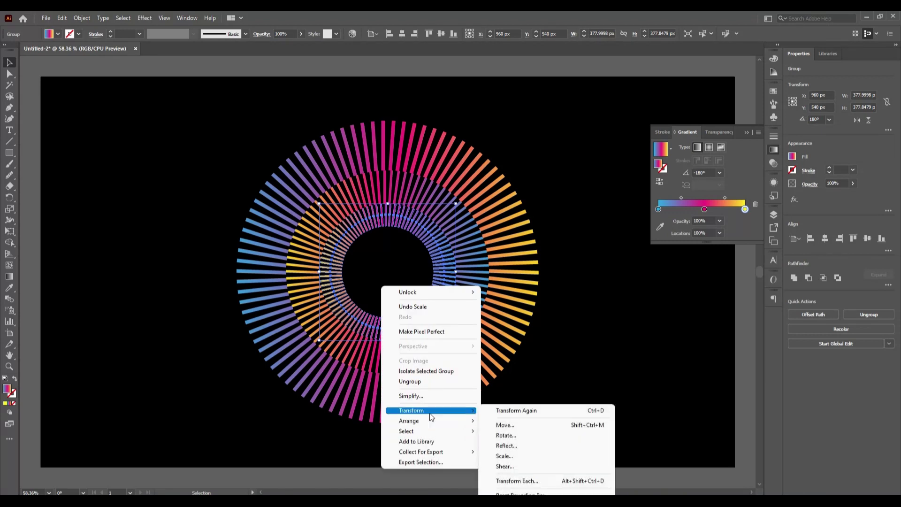
click(506, 447)
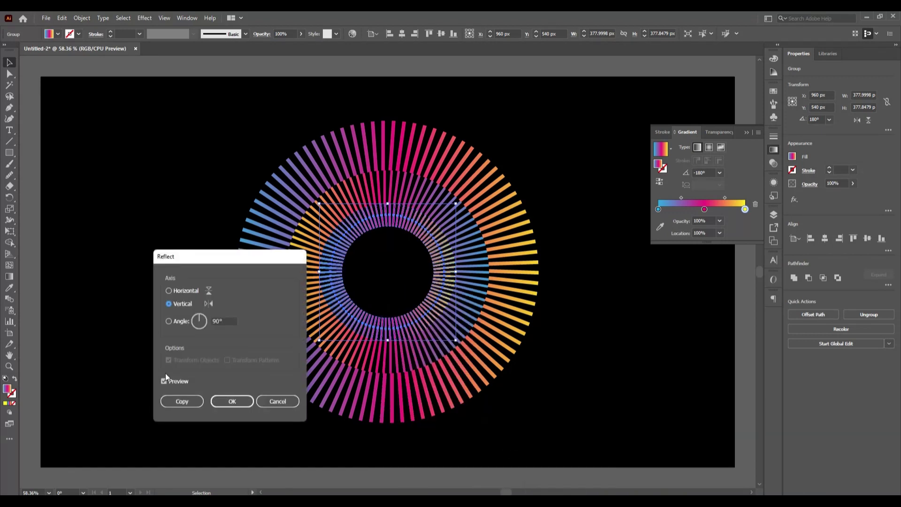
click(232, 401)
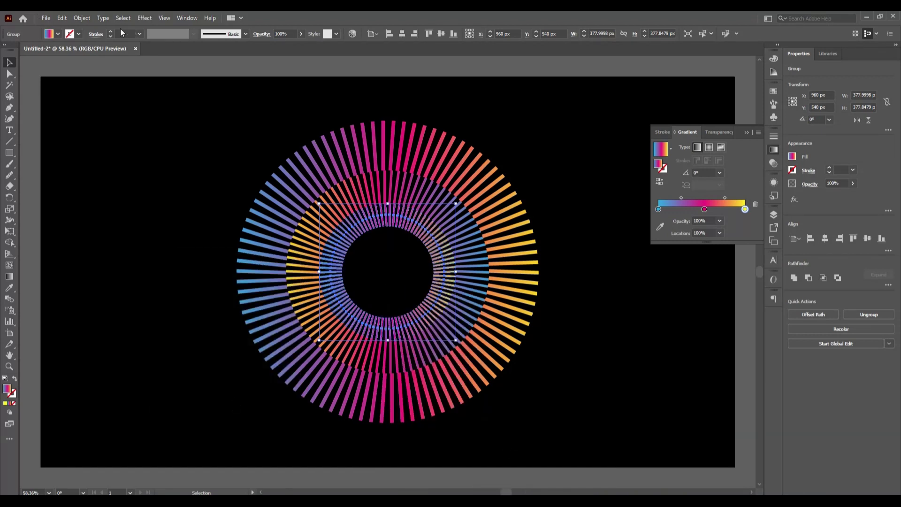
Copy the third ring, paste it in back, and scale the copy from its center to 256 px wide
click(65, 18)
click(79, 64)
click(62, 18)
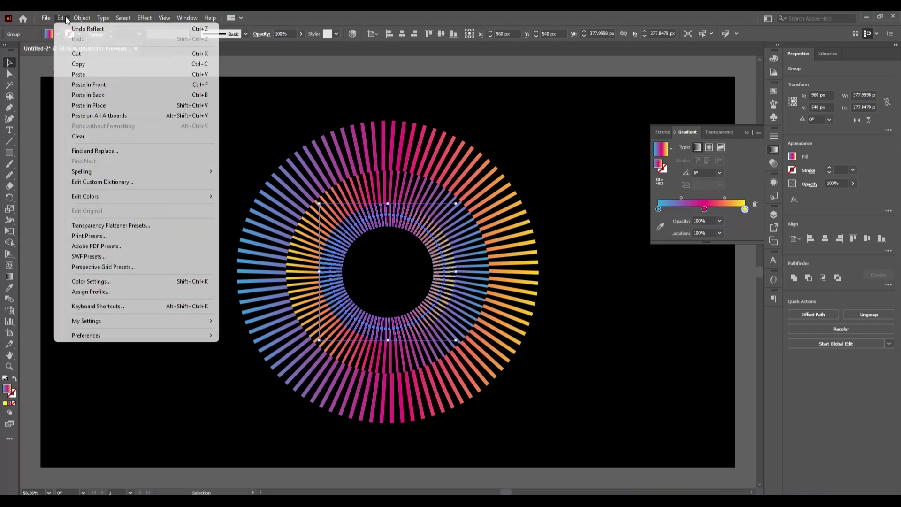
click(109, 96)
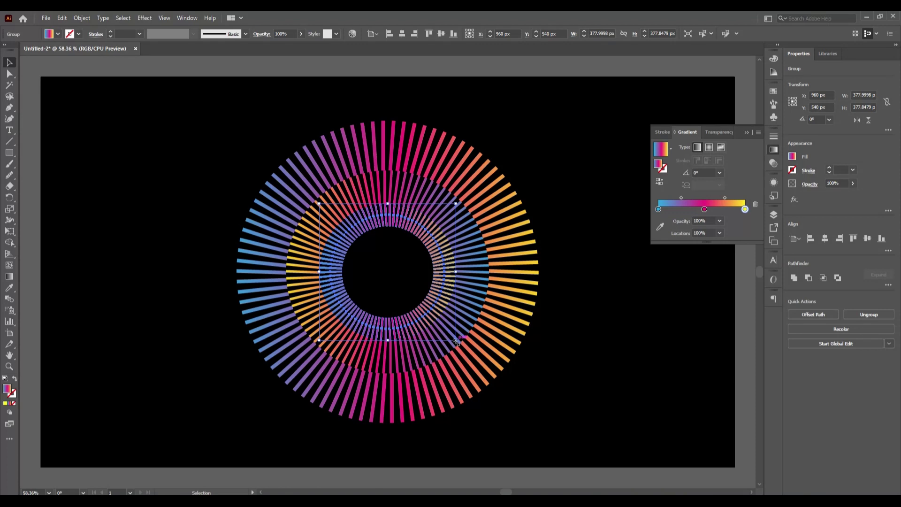
drag(457, 341, 434, 329)
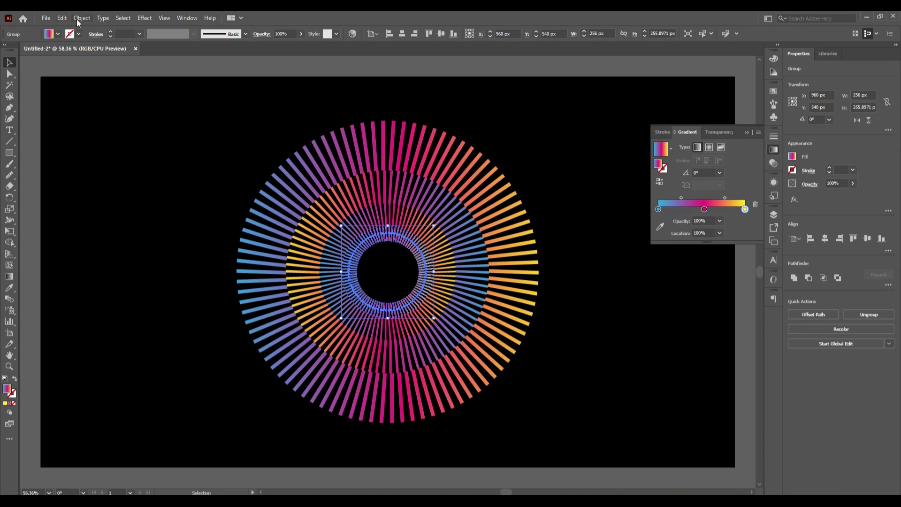
Reflect the 256 px wide fourth ring across the vertical axis
right_click(410, 297)
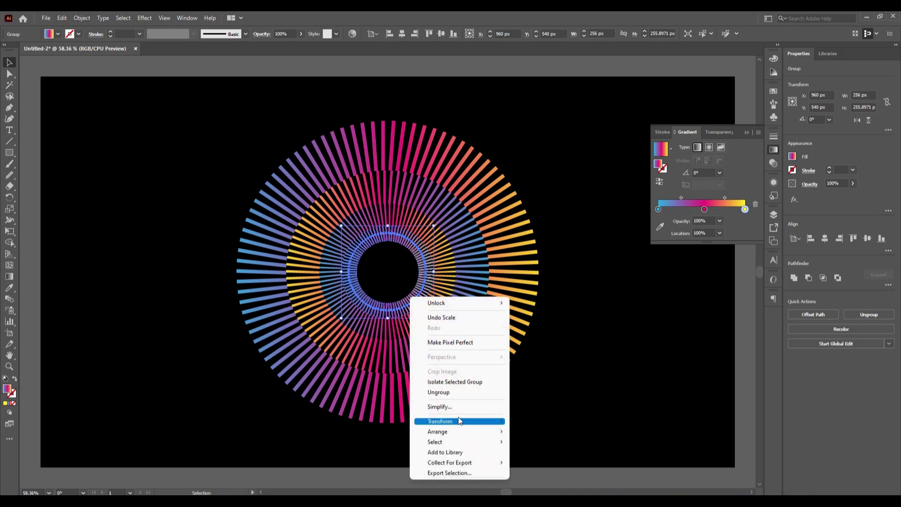
mouse_move(459, 424)
click(564, 454)
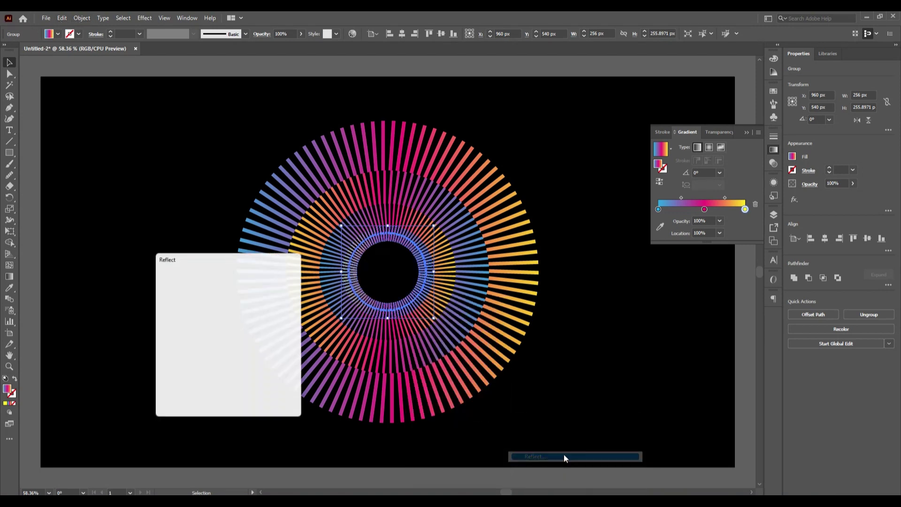
click(232, 401)
right_click(369, 298)
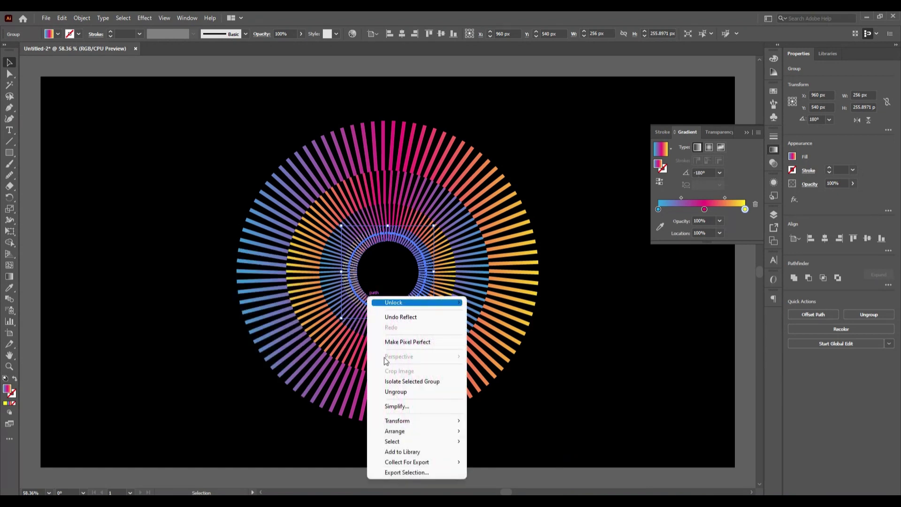
mouse_move(422, 432)
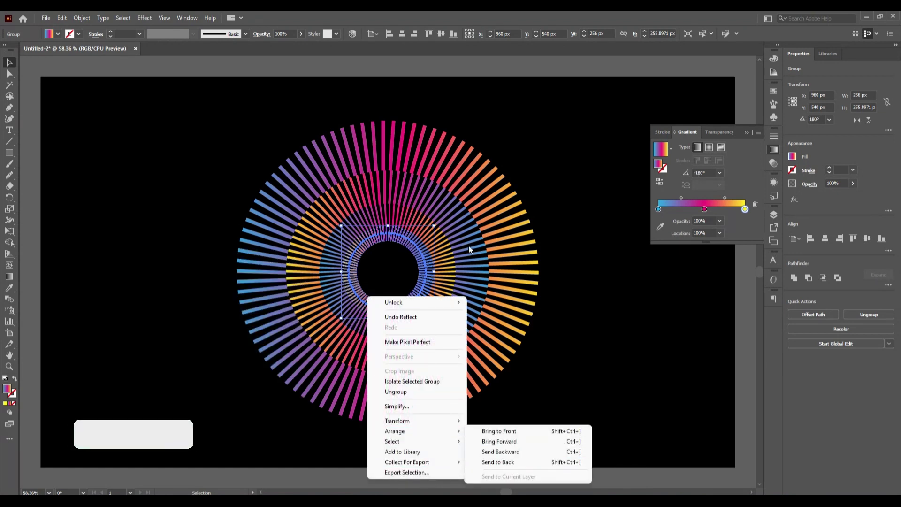
click(498, 463)
click(232, 187)
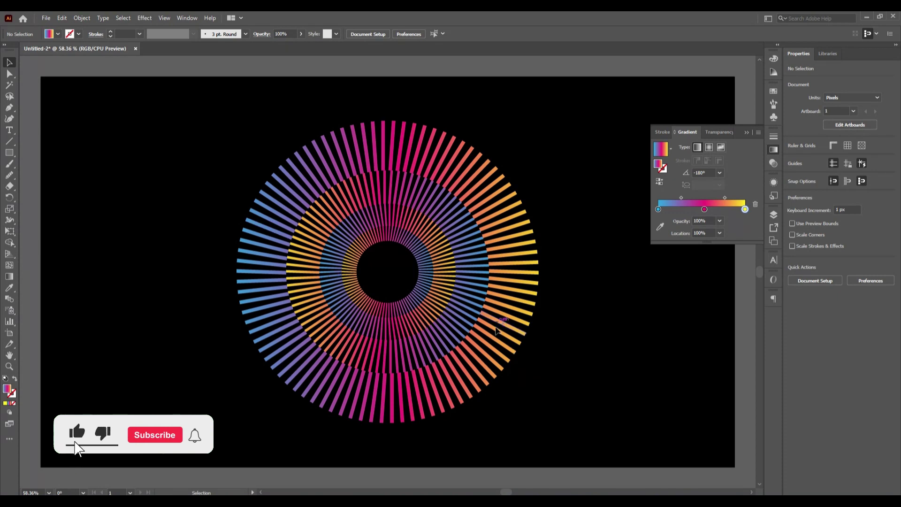
Duplicate the fourth ring in the same position and scale the copy from its center to about 172 px wide inside it
click(422, 293)
click(61, 18)
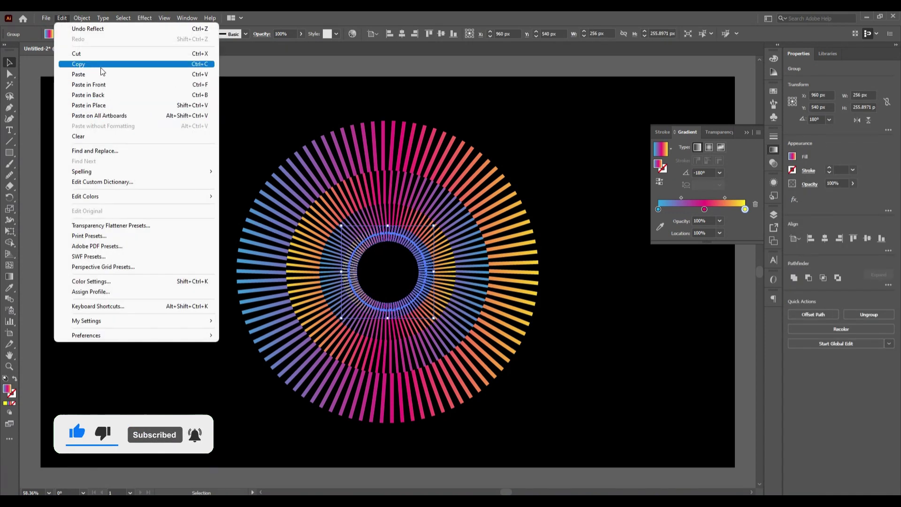
click(75, 69)
click(64, 20)
click(115, 87)
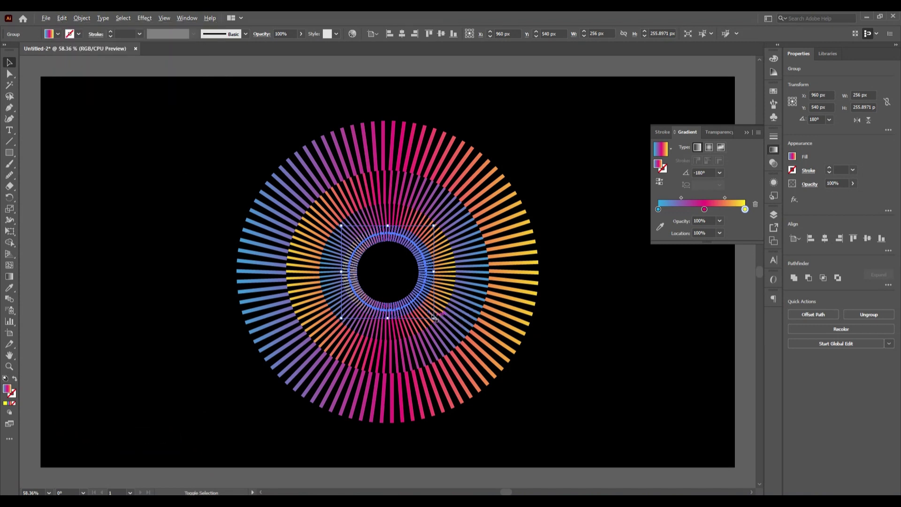
drag(434, 317, 421, 305)
key(ctrl+1)
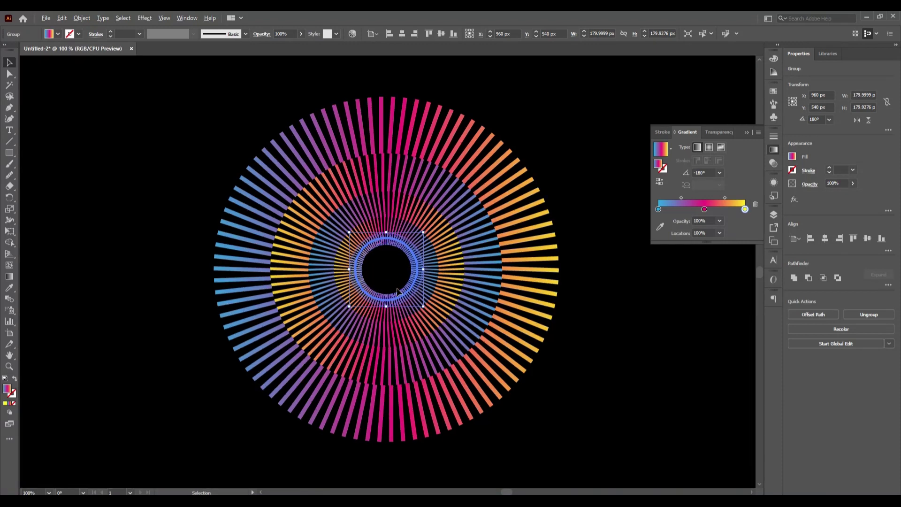
drag(437, 315, 434, 317)
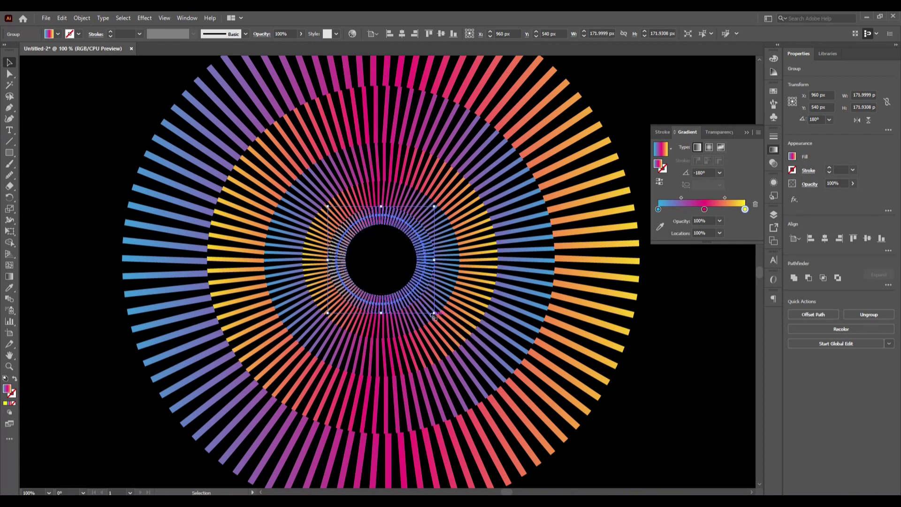
Reflect the roughly 172 px wide fifth ring across the vertical axis
right_click(380, 261)
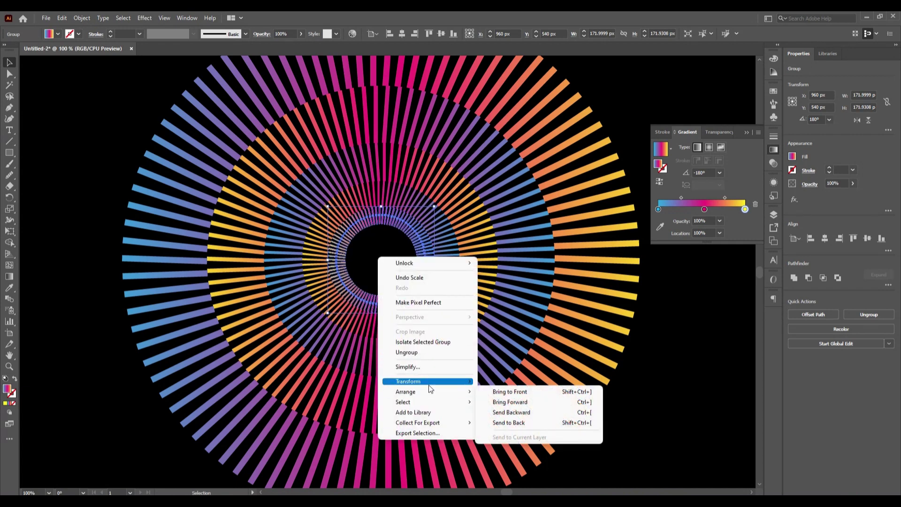
mouse_move(429, 381)
click(526, 417)
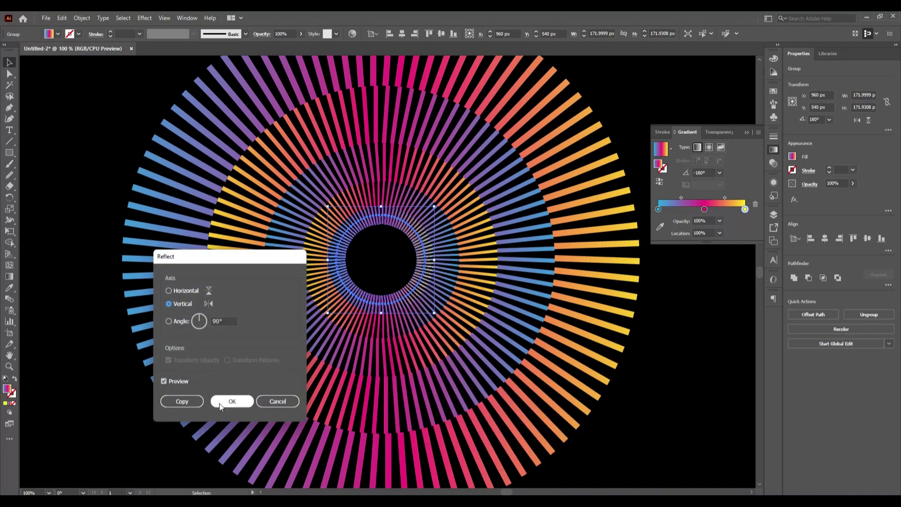
click(231, 402)
click(98, 183)
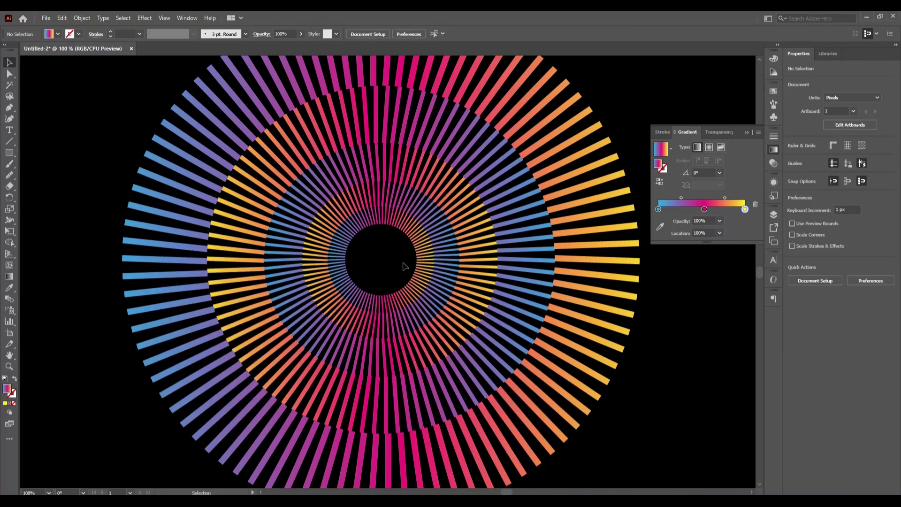
Copy the fifth ring, paste it in back, and scale the copy from its center to about 116 px wide
click(404, 302)
click(63, 18)
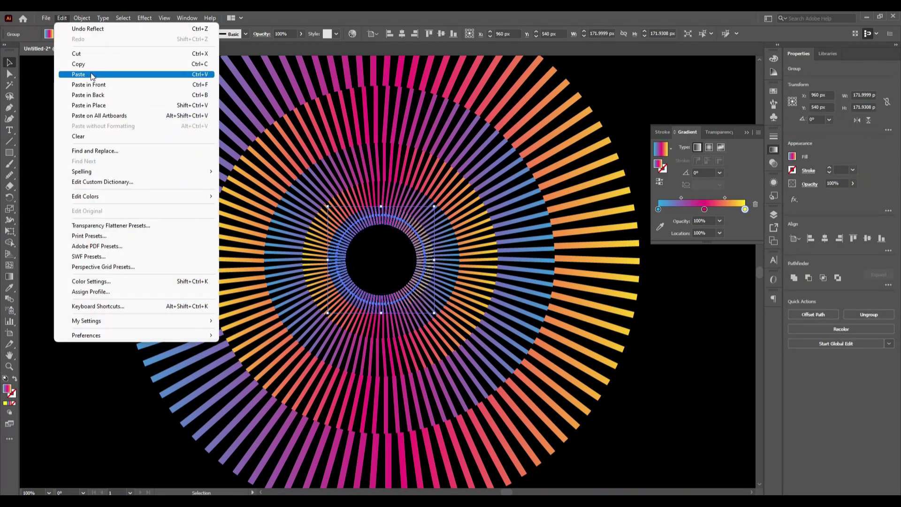
click(80, 64)
click(63, 19)
click(83, 94)
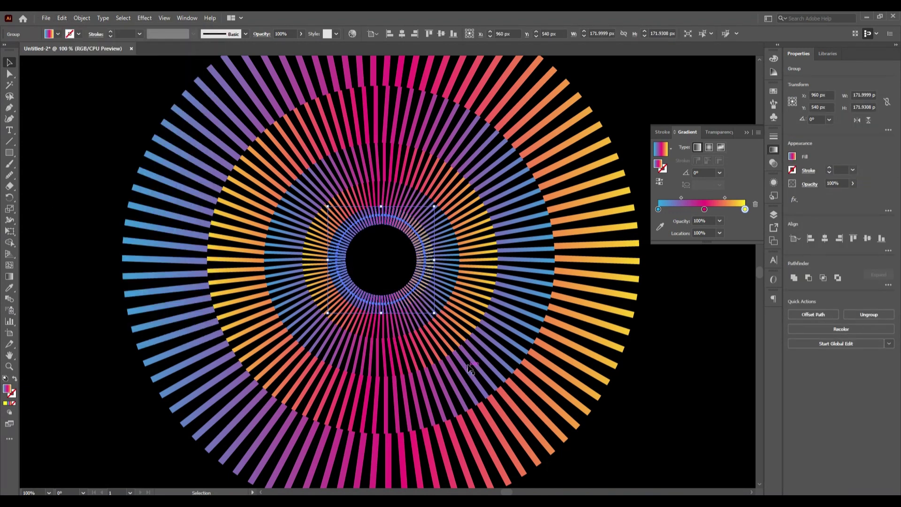
drag(435, 312, 417, 297)
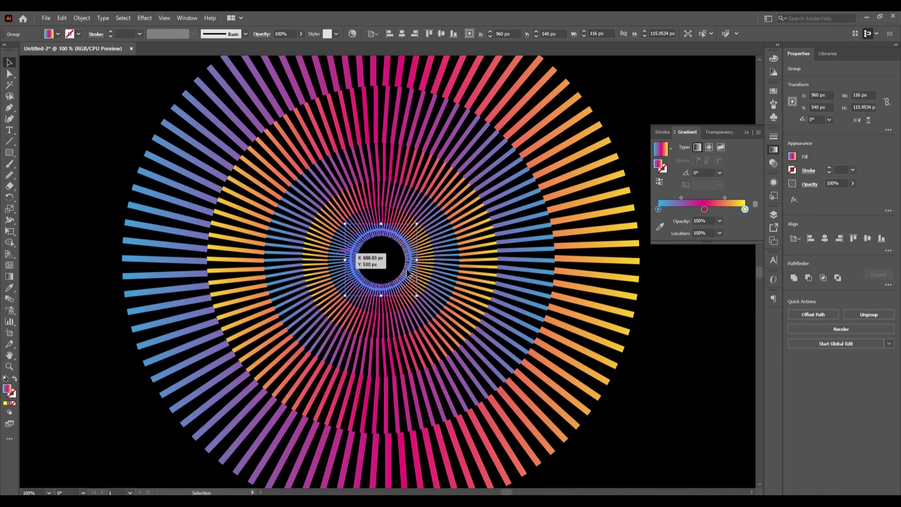
Reflect the 116 px wide sixth ring across the vertical axis and deselect it
right_click(384, 265)
mouse_move(446, 392)
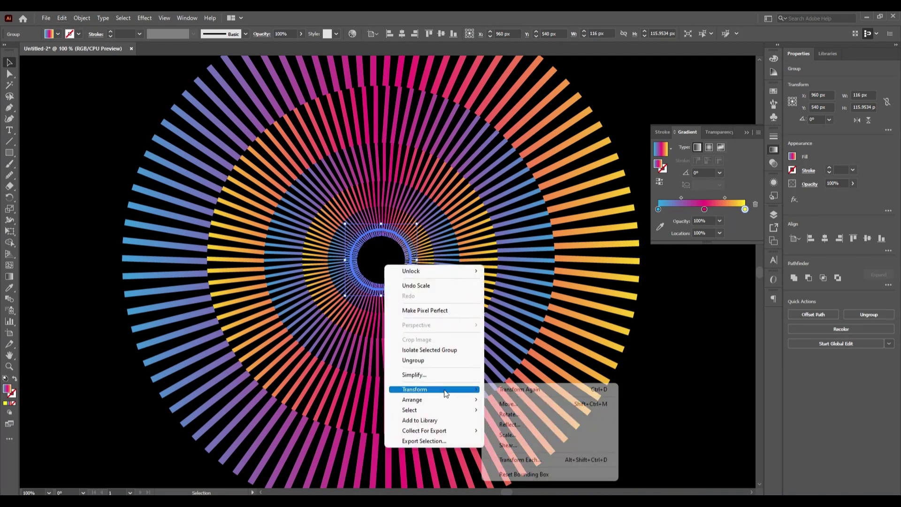
click(550, 420)
click(232, 402)
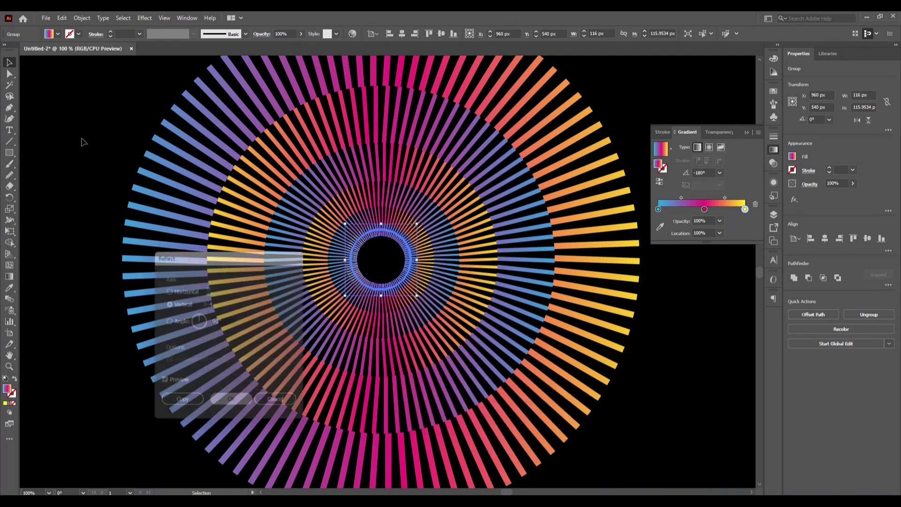
click(88, 175)
key(ctrl+0)
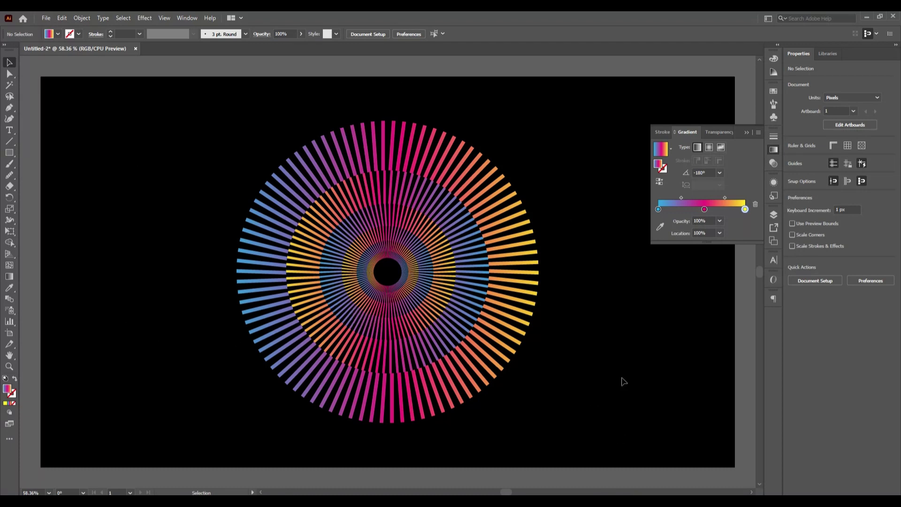
Duplicate the sixth ring in the same position and scale the copy from its center to about 78 px wide
click(391, 291)
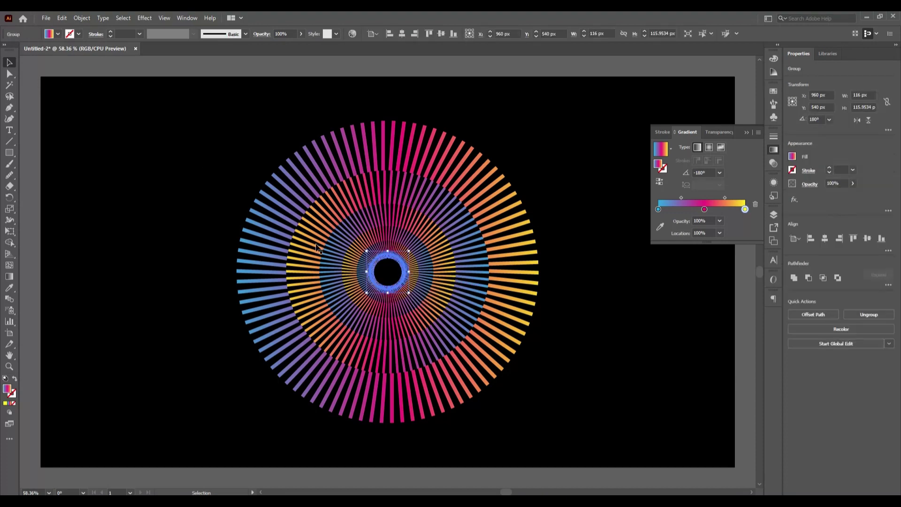
scroll(384, 272, up, 4)
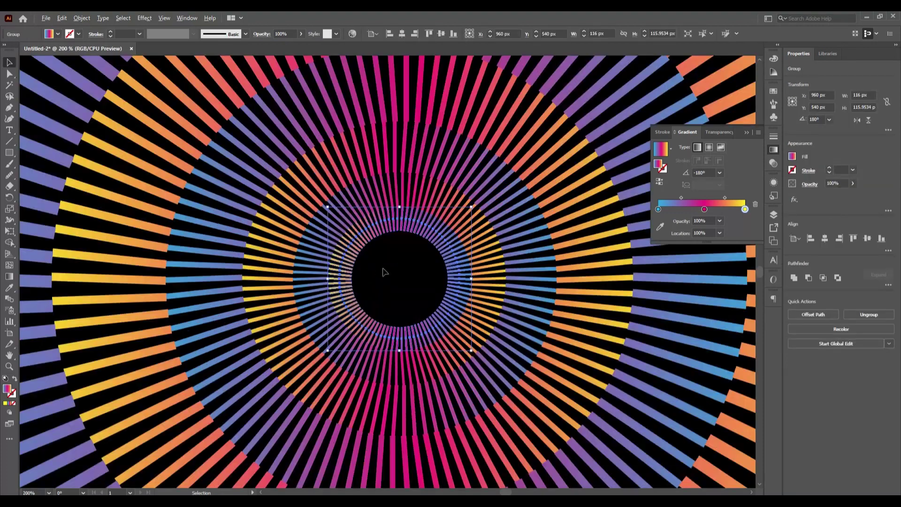
click(62, 18)
click(62, 18)
click(62, 18)
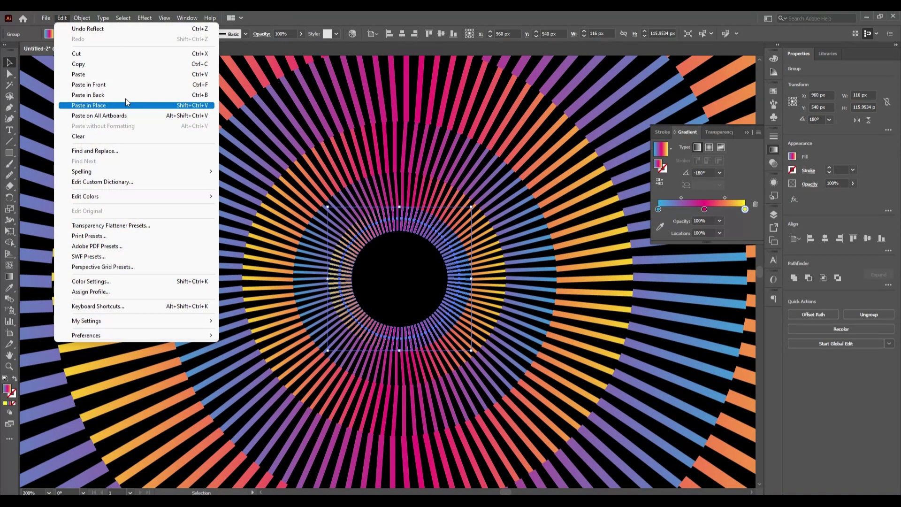
click(125, 104)
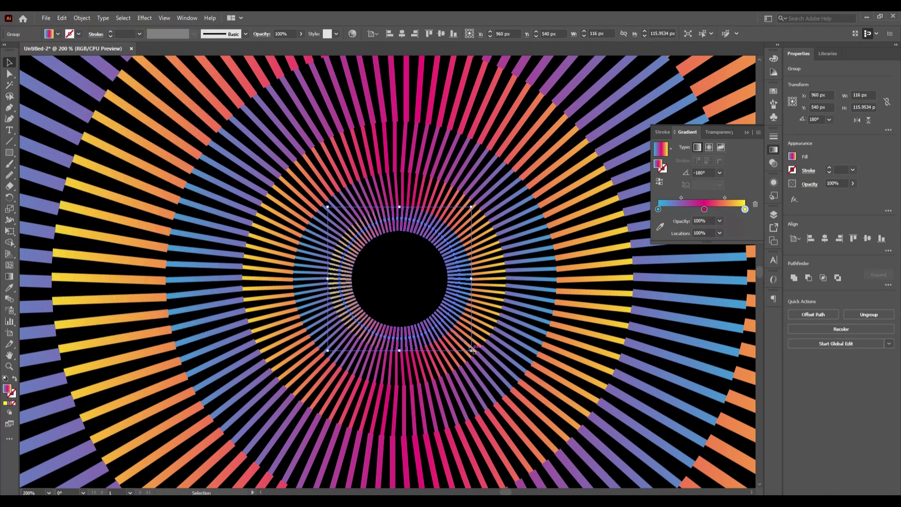
drag(473, 350, 448, 332)
Reflect the 78 px wide seventh ring across the vertical axis
right_click(402, 276)
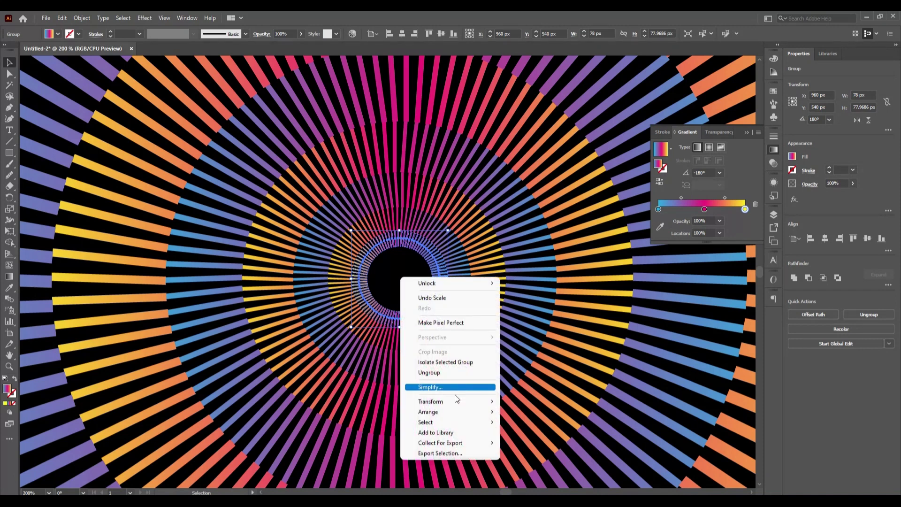
mouse_move(455, 406)
click(535, 436)
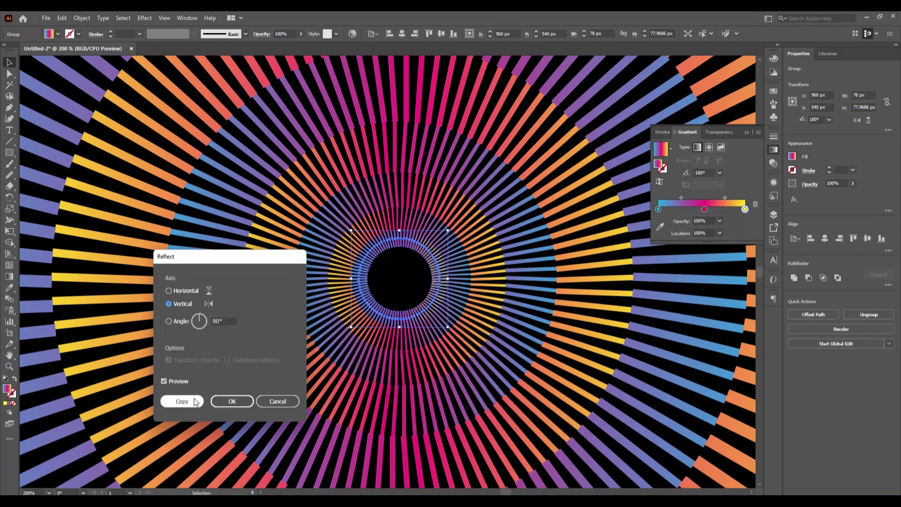
click(227, 400)
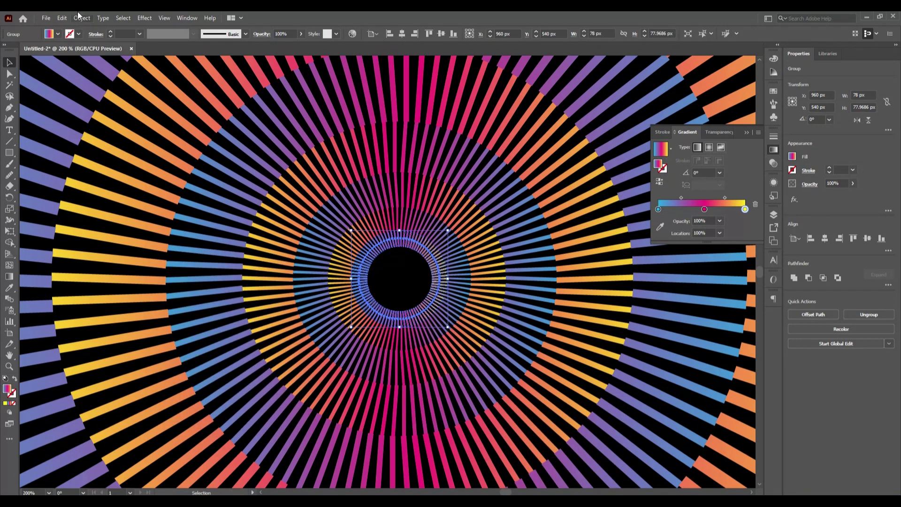
Copy the seventh ring, paste it in back, and scale the copy from its center to about 52 px wide
click(62, 18)
click(63, 19)
click(62, 19)
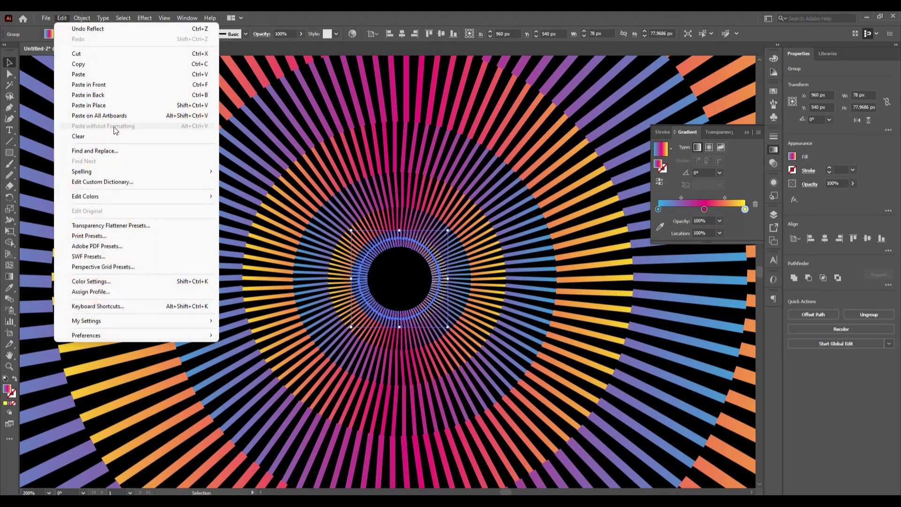
click(122, 96)
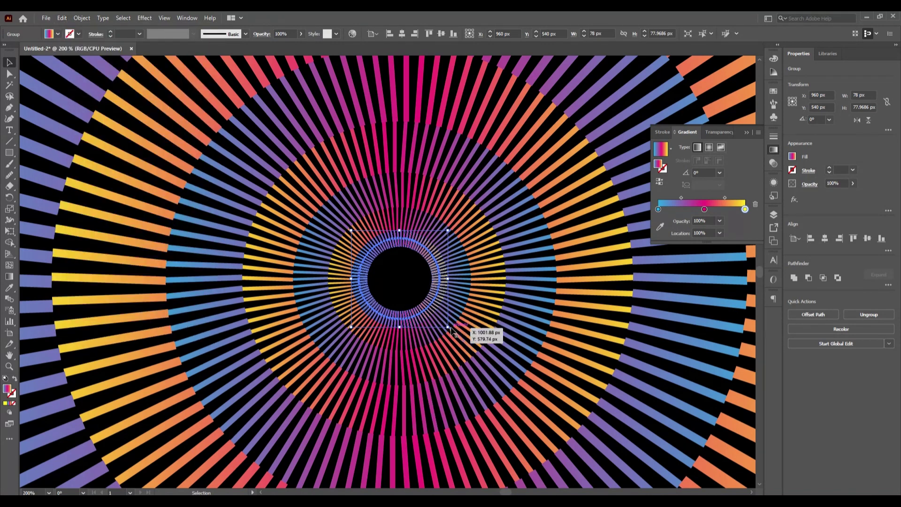
drag(448, 328, 433, 320)
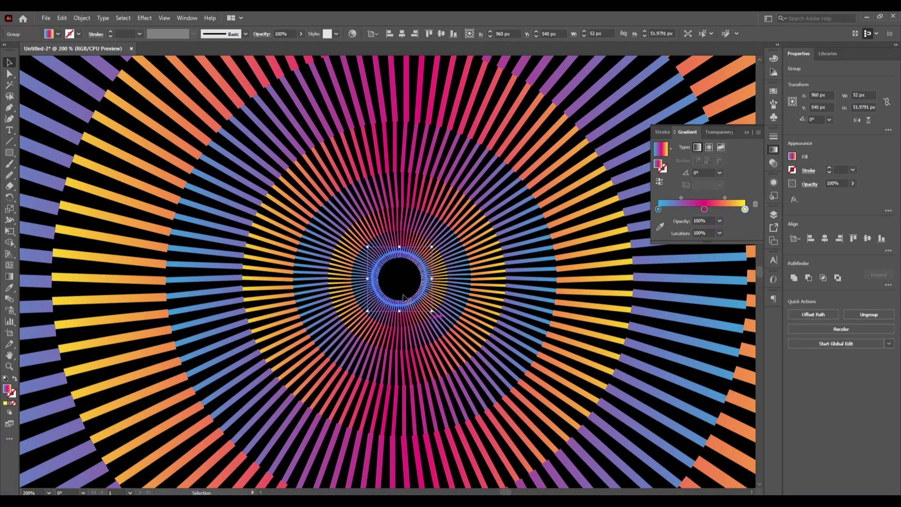
Reflect the 52 px wide innermost ring across the vertical axis, then deselect it and put away the gradient settings
right_click(398, 287)
mouse_move(451, 410)
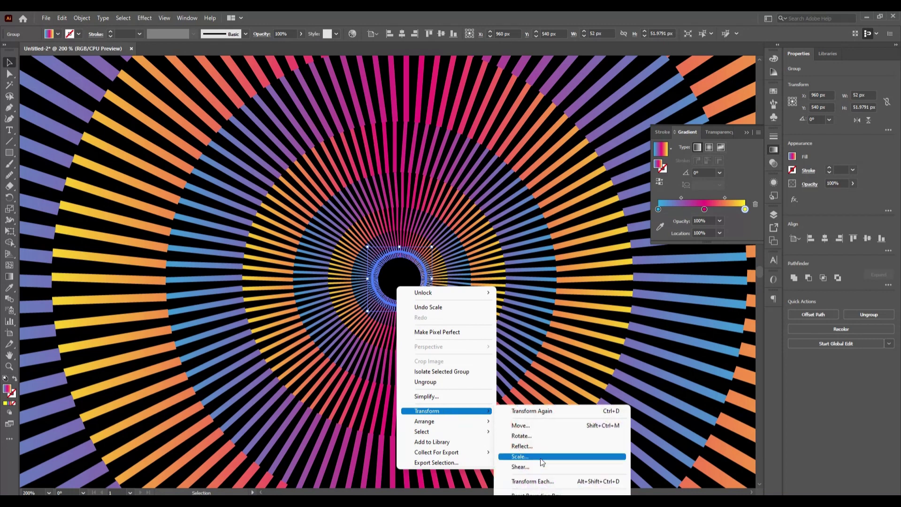
click(545, 447)
click(229, 402)
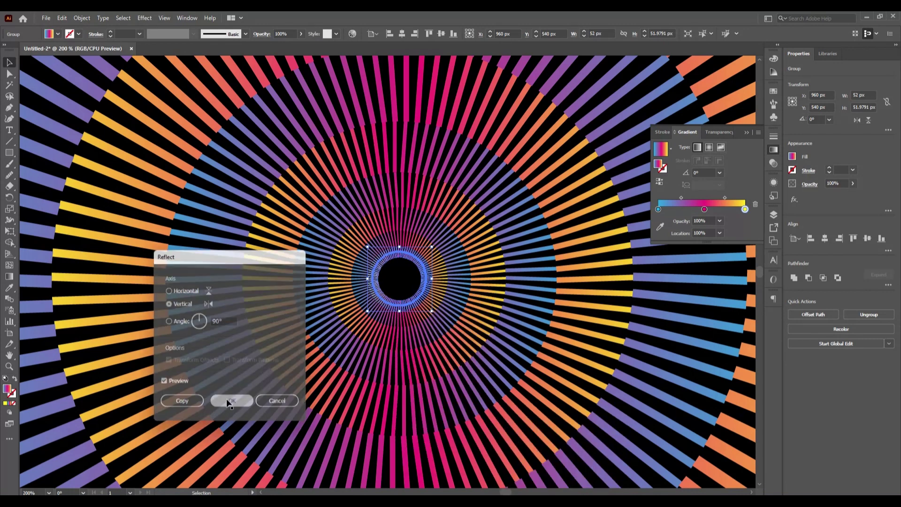
key(ctrl+0)
click(85, 174)
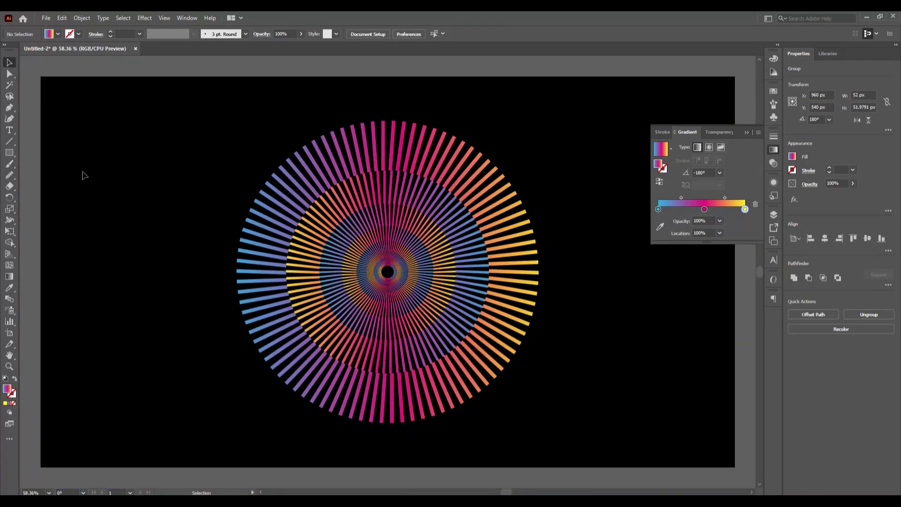
click(751, 130)
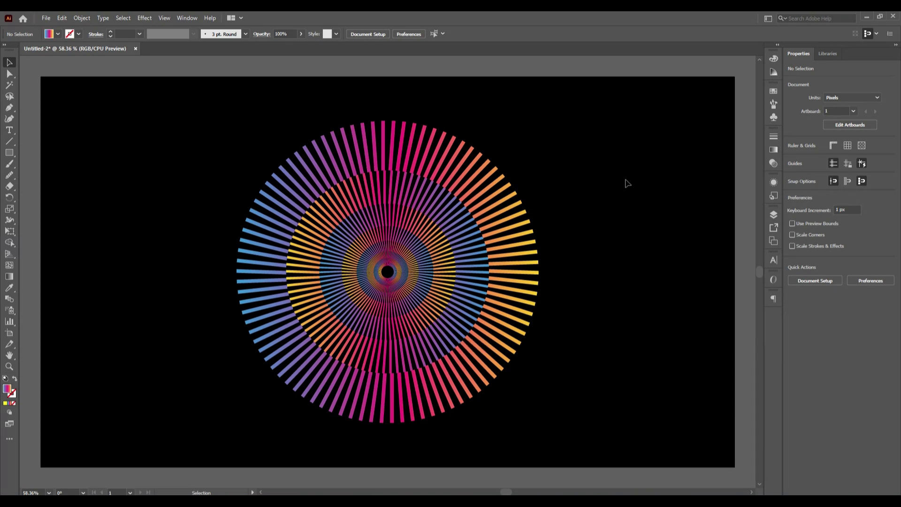